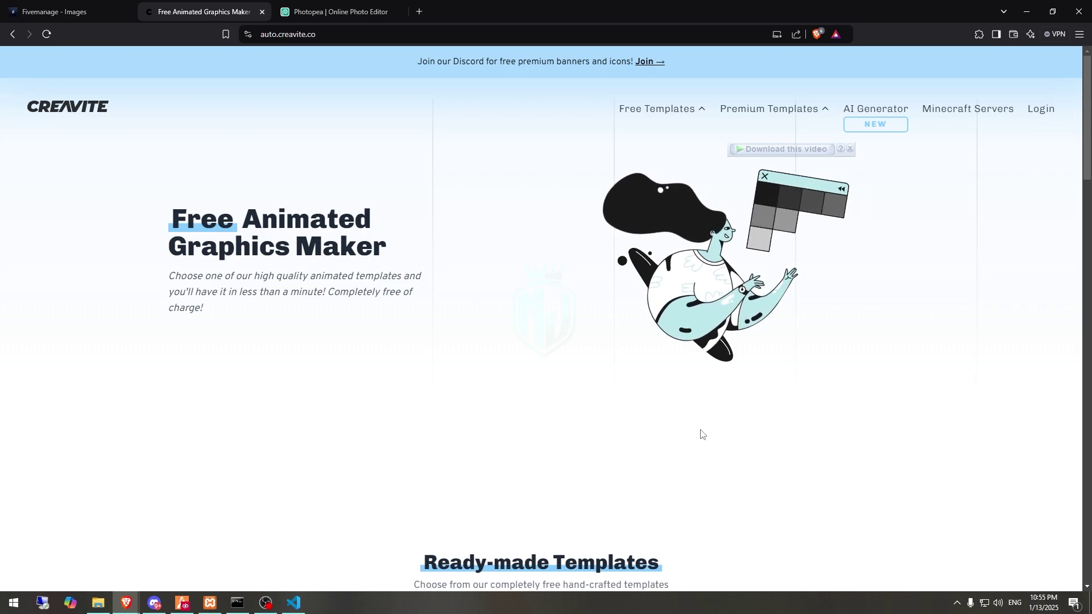
- Open the Electron icon template from the Free Discord Pfps templates
{"action": "left_click", "coordinate": [665, 117]}
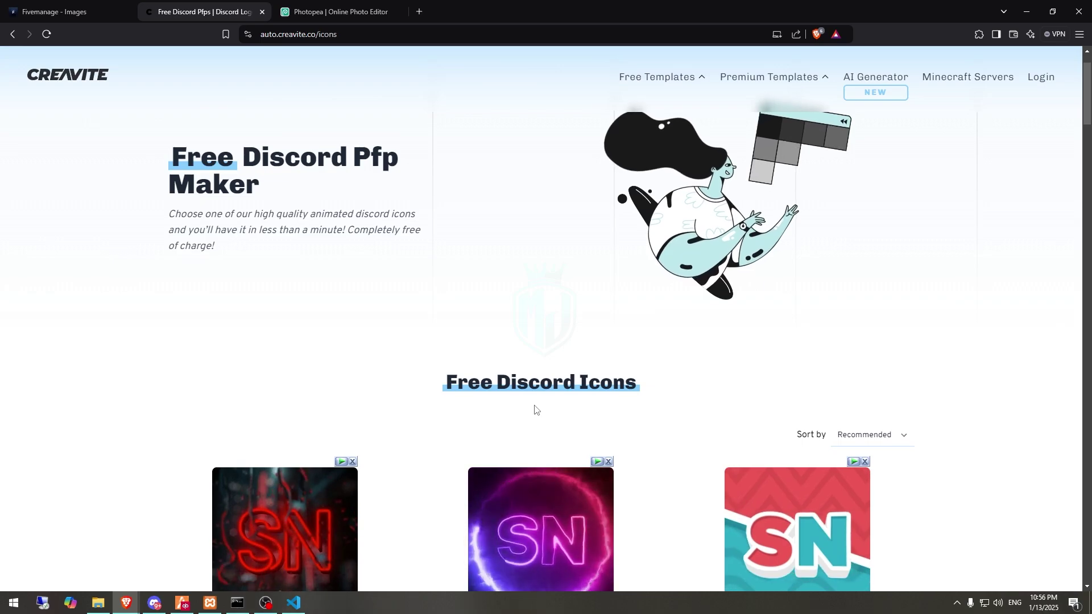
{"action": "scroll", "coordinate": [535, 409], "scroll_direction": "down", "scroll_amount": 4}
{"action": "scroll", "coordinate": [534, 409], "scroll_direction": "down", "scroll_amount": 20}
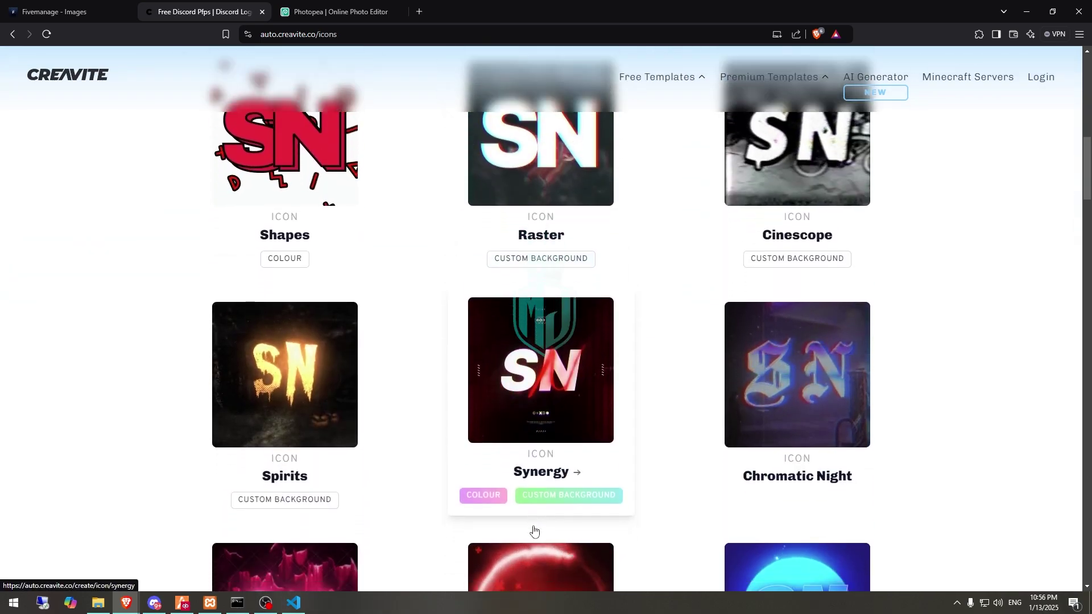
{"action": "scroll", "coordinate": [533, 530], "scroll_direction": "down", "scroll_amount": 20}
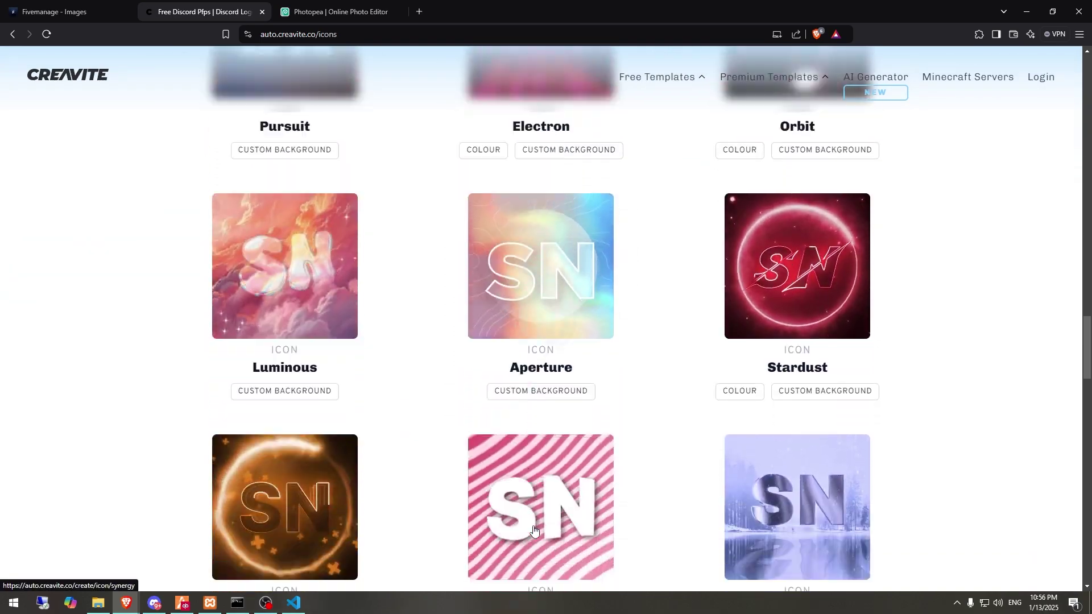
{"action": "scroll", "coordinate": [534, 530], "scroll_direction": "down", "scroll_amount": 7}
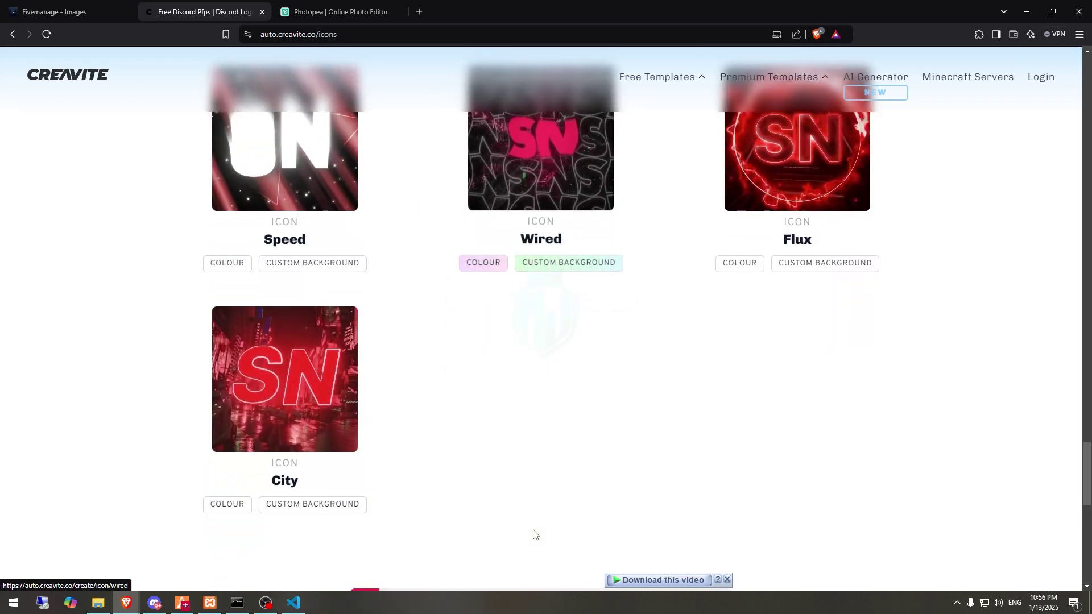
{"action": "scroll", "coordinate": [602, 488], "scroll_direction": "up", "scroll_amount": 7}
{"action": "scroll", "coordinate": [603, 486], "scroll_direction": "up", "scroll_amount": 12}
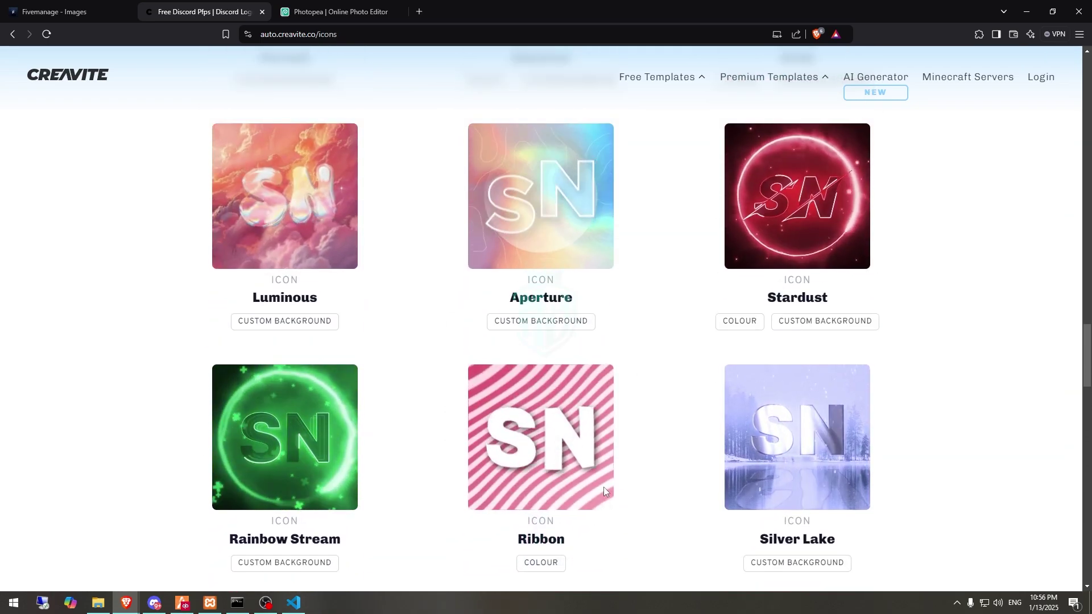
{"action": "scroll", "coordinate": [675, 439], "scroll_direction": "up", "scroll_amount": 4}
{"action": "scroll", "coordinate": [675, 438], "scroll_direction": "up", "scroll_amount": 2}
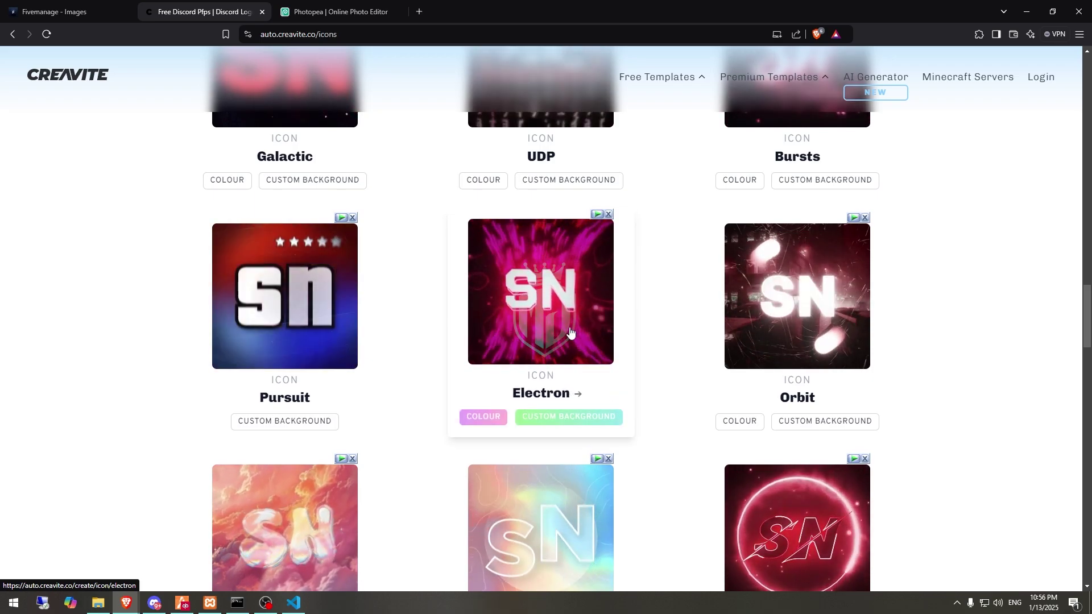
{"action": "left_click", "coordinate": [556, 369]}
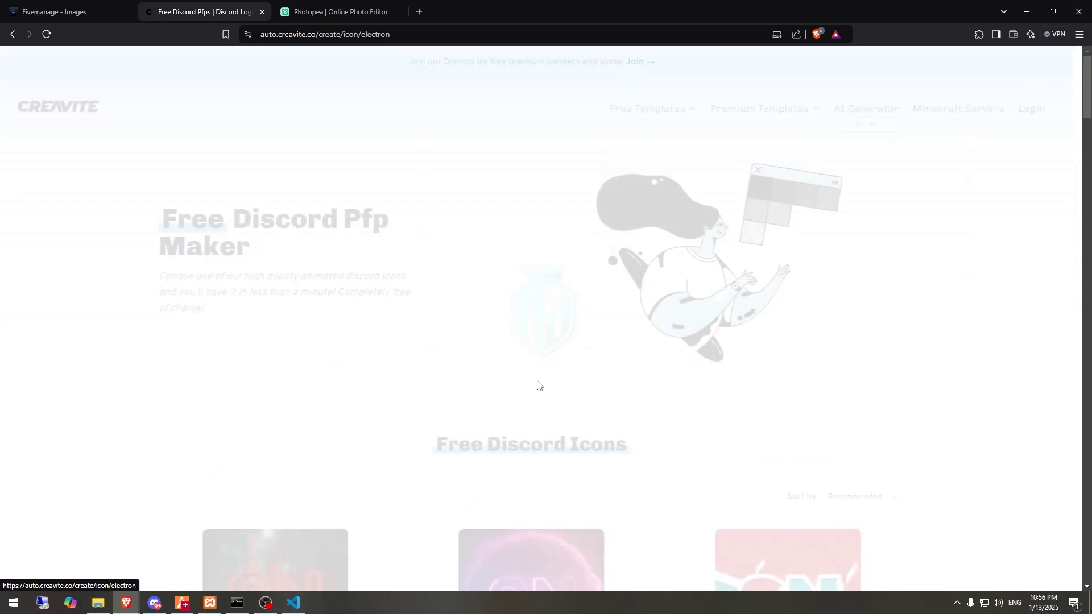
- Name the Electron icon MJV2, make it green, and render it for free
{"action": "left_click", "coordinate": [405, 315]}
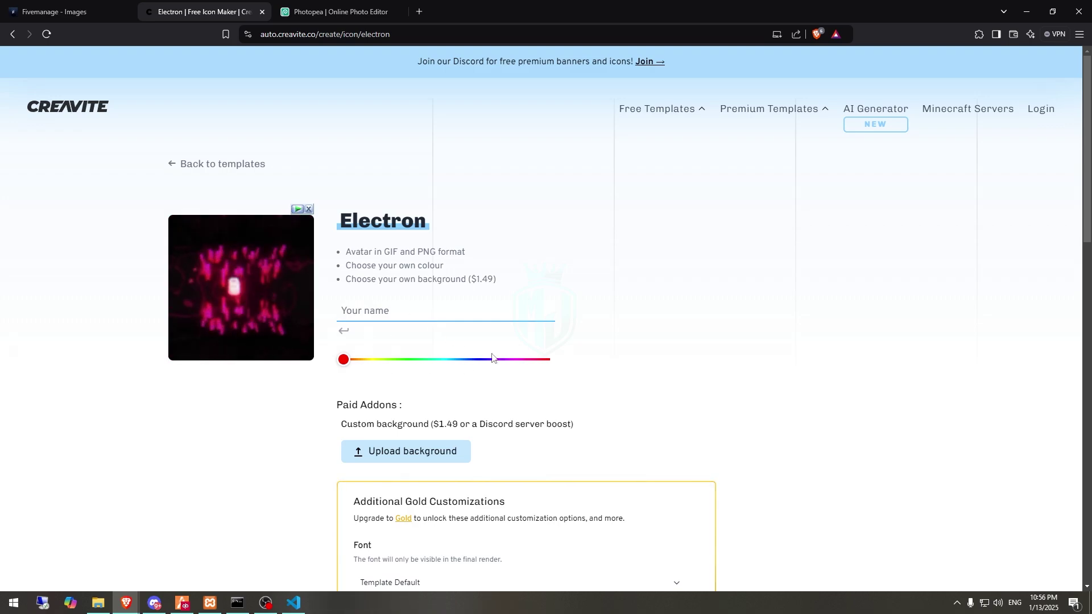
{"action": "type", "text": "MJV2"}
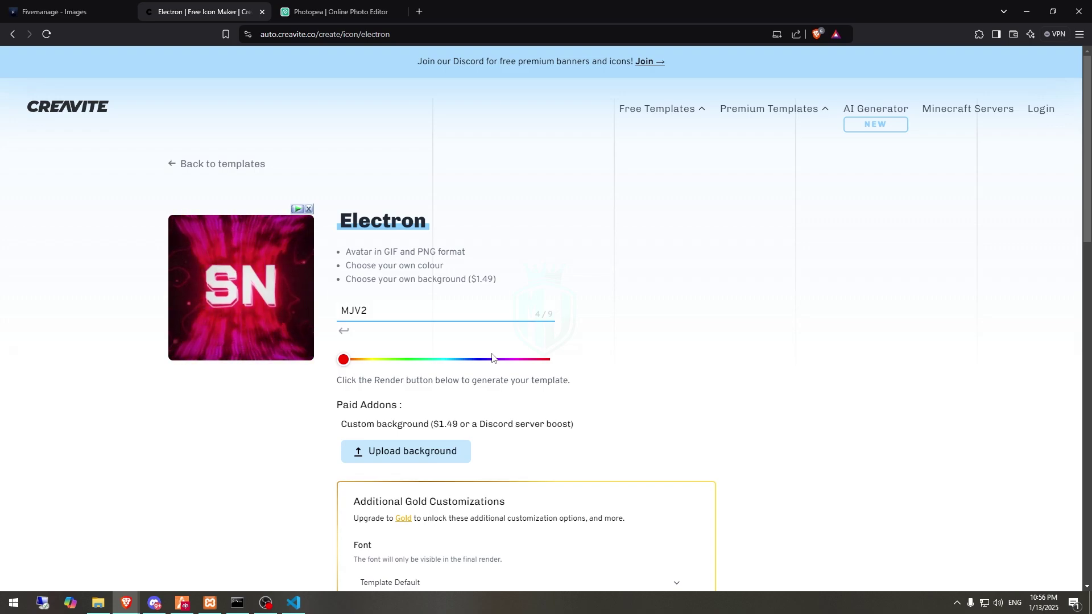
{"action": "left_click_drag", "start_coordinate": [350, 367], "coordinate": [424, 370]}
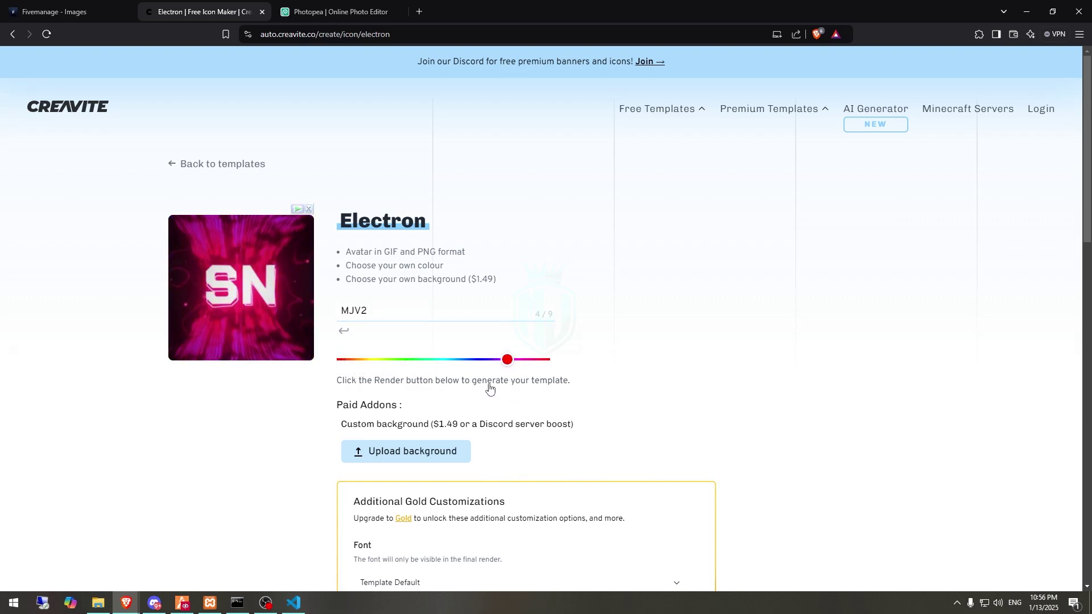
{"action": "left_click_drag", "start_coordinate": [484, 359], "coordinate": [448, 384]}
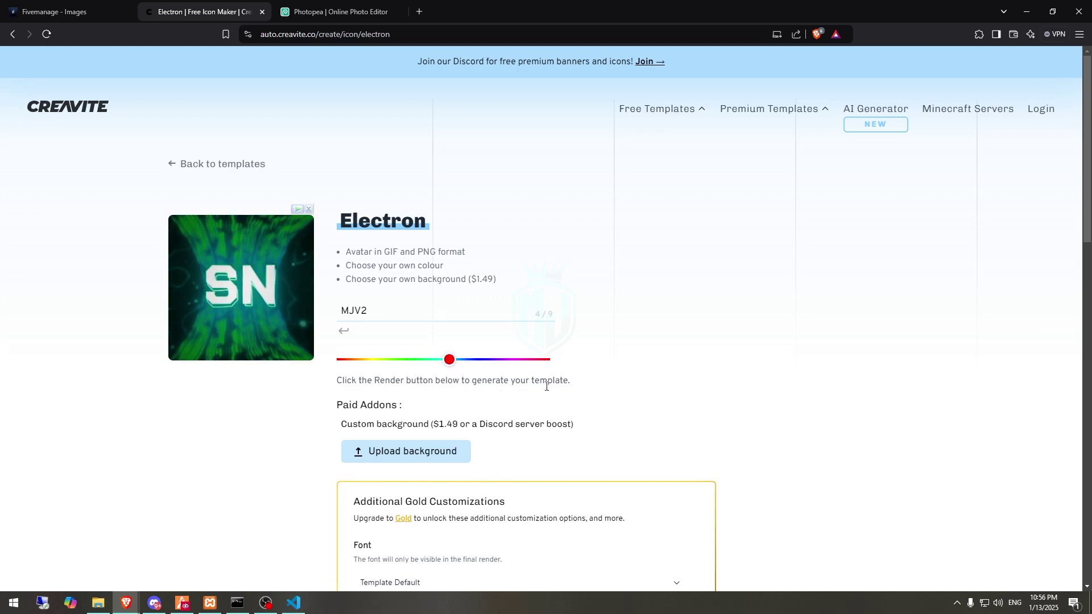
{"action": "scroll", "coordinate": [577, 391], "scroll_direction": "down", "scroll_amount": 5}
{"action": "scroll", "coordinate": [575, 400], "scroll_direction": "down", "scroll_amount": 3}
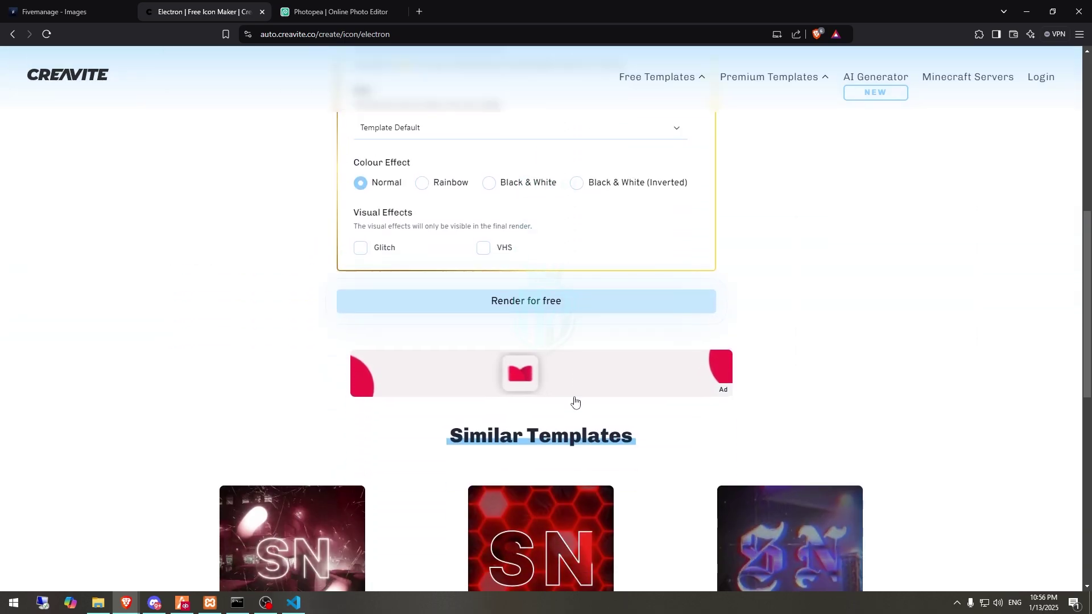
{"action": "left_click", "coordinate": [499, 308]}
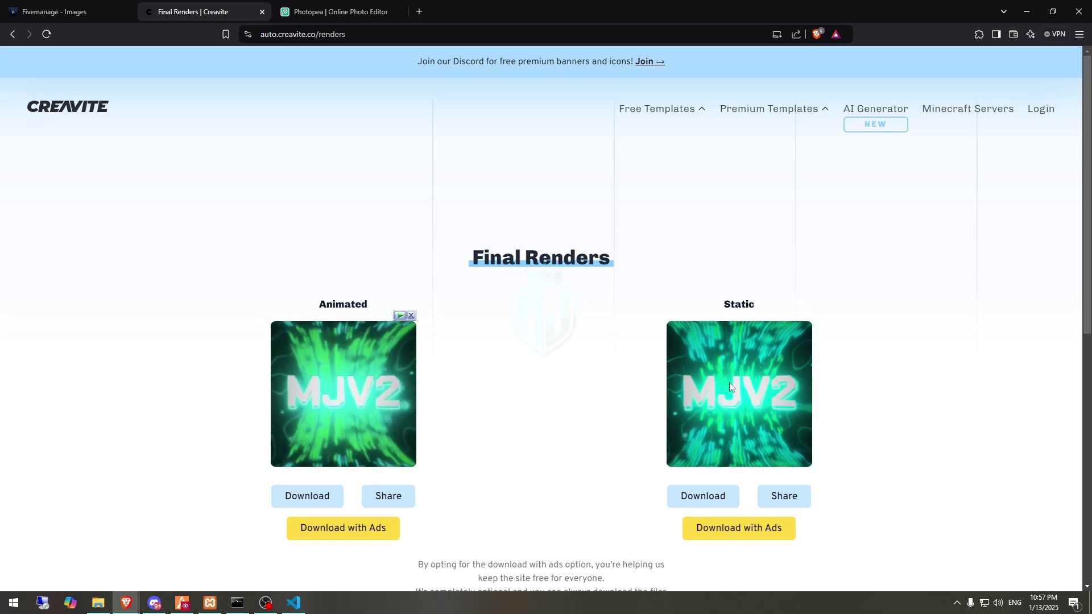
- Save the animated MJV2 icon as the GIF 'standard' in Downloads
{"action": "left_click", "coordinate": [324, 494]}
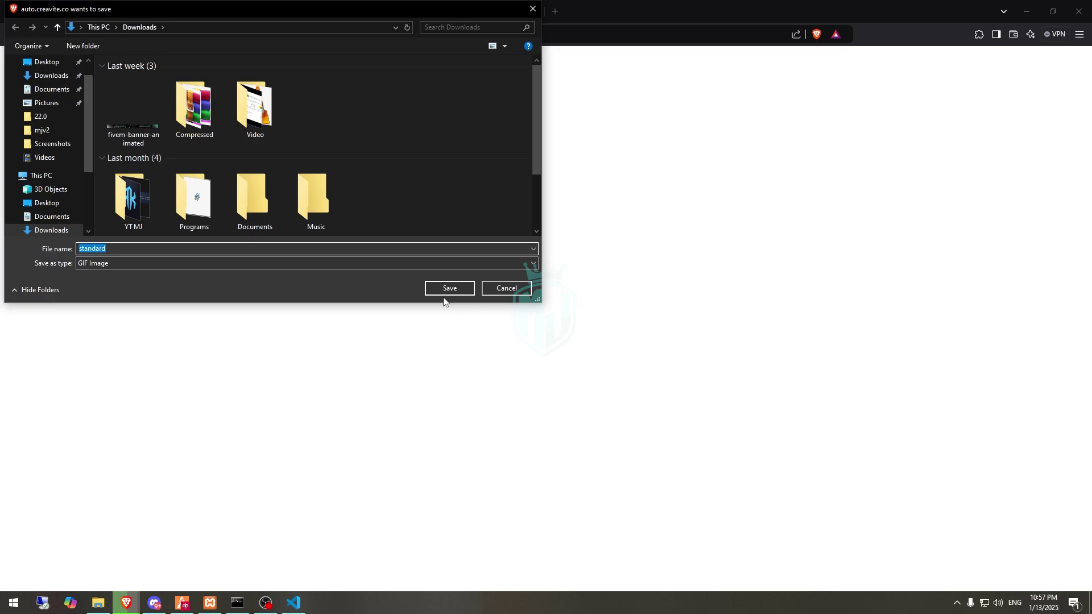
{"action": "left_click", "coordinate": [443, 296]}
{"action": "left_click", "coordinate": [848, 359]}
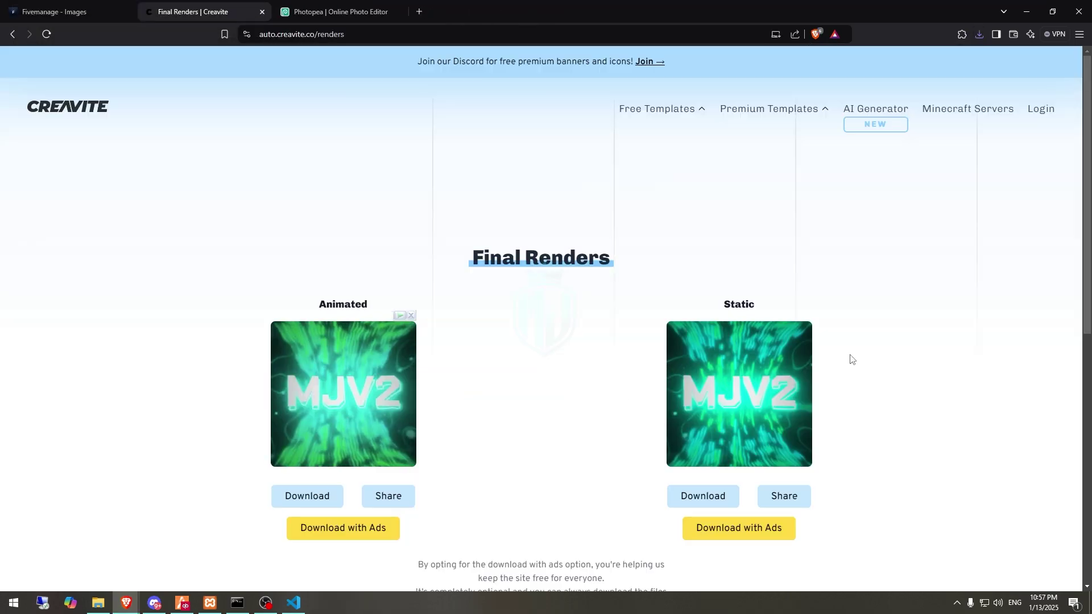
{"action": "mouse_move", "coordinate": [686, 114]}
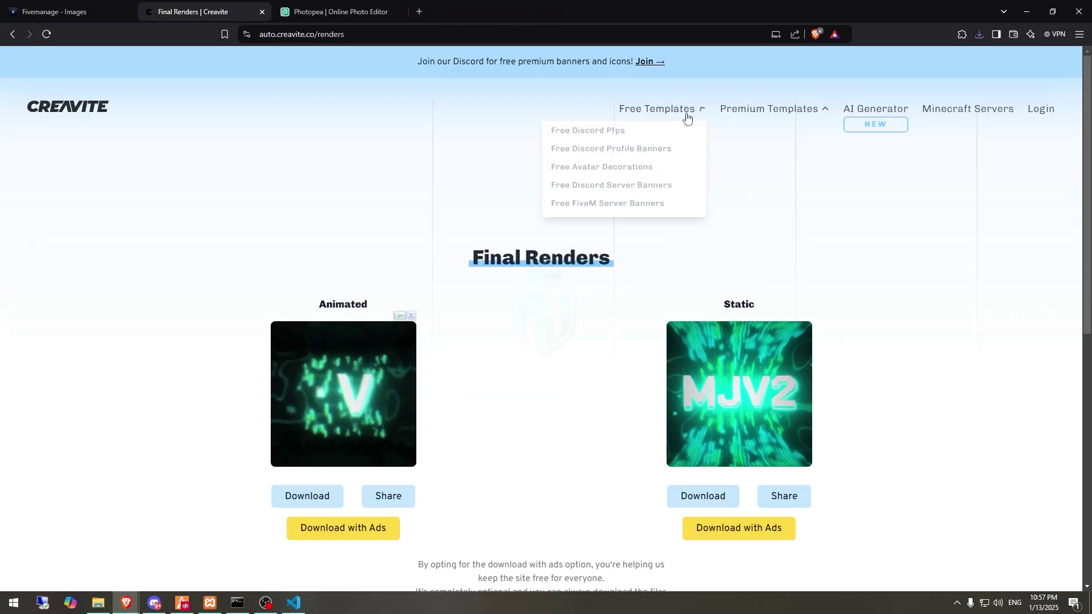
- Open the Apex template from the Free Discord Server Banners list
{"action": "left_click", "coordinate": [604, 192]}
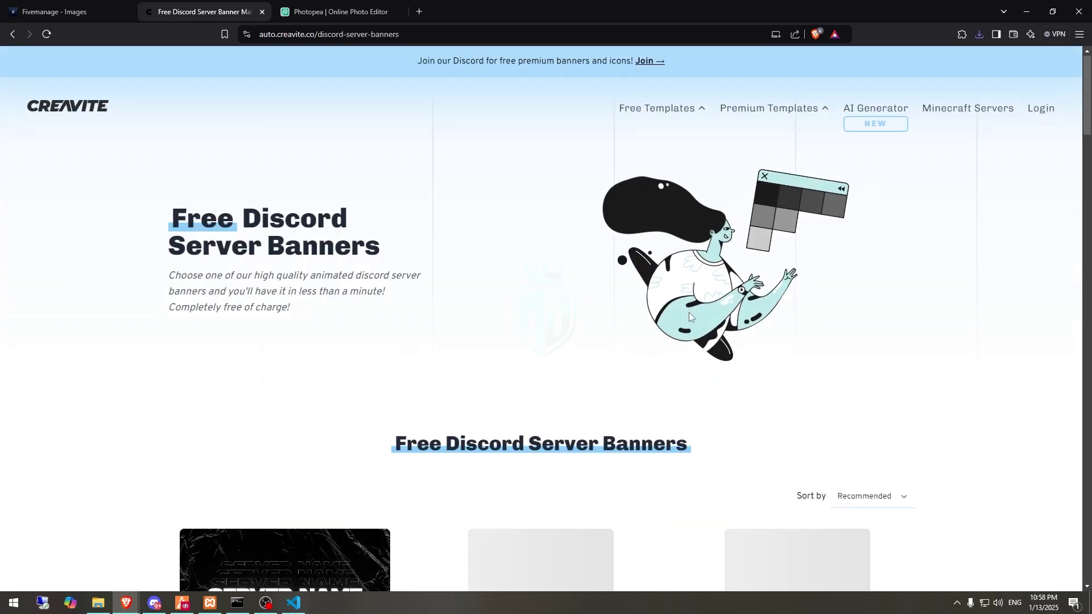
{"action": "scroll", "coordinate": [671, 341], "scroll_direction": "down", "scroll_amount": 4}
{"action": "scroll", "coordinate": [663, 386], "scroll_direction": "down", "scroll_amount": 15}
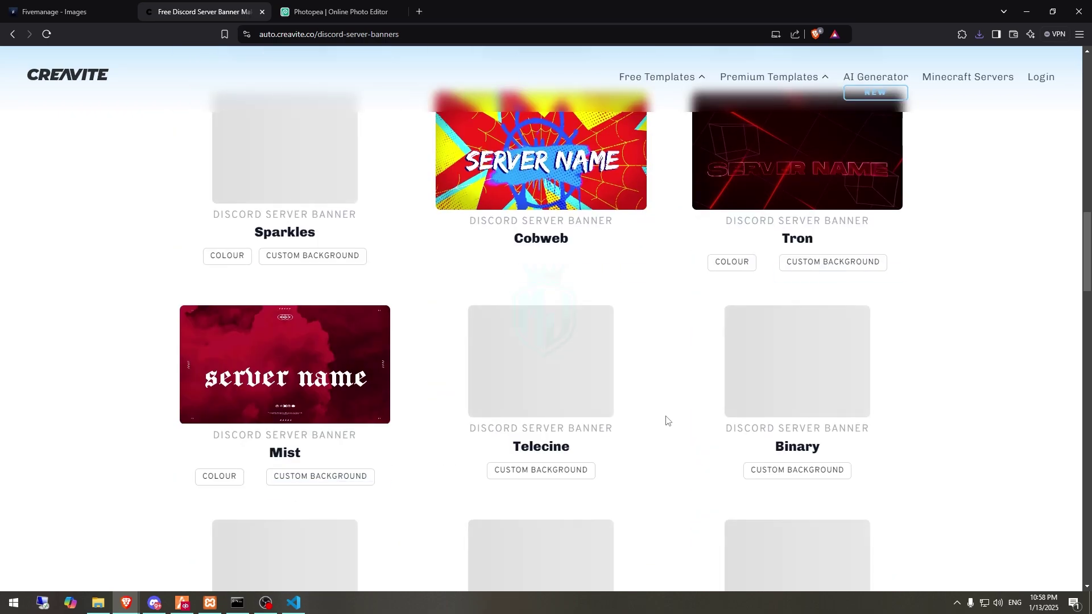
{"action": "scroll", "coordinate": [671, 441], "scroll_direction": "down", "scroll_amount": 13}
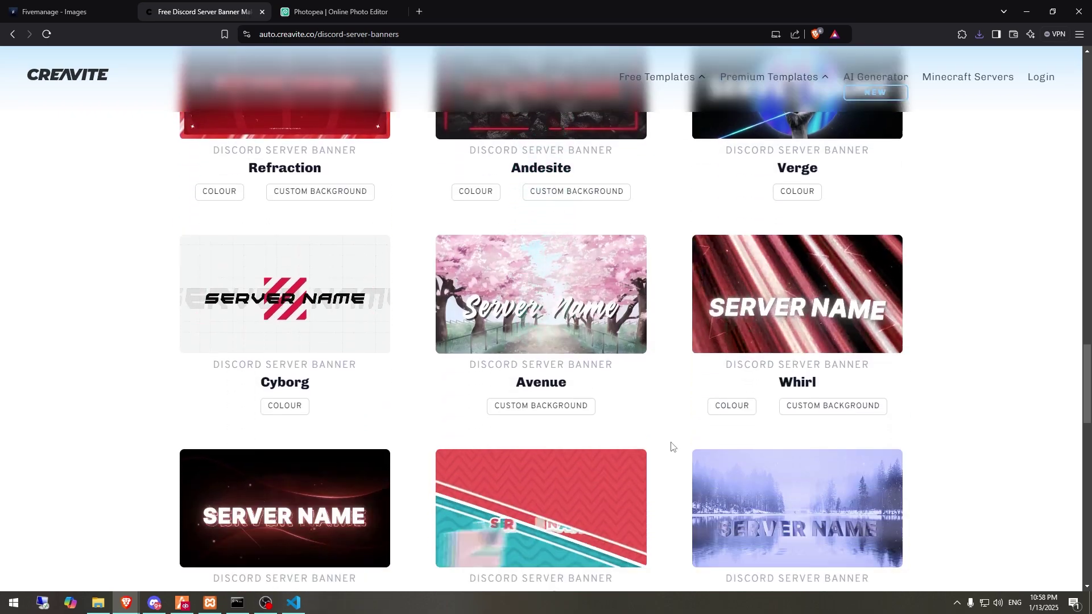
{"action": "scroll", "coordinate": [606, 479], "scroll_direction": "down", "scroll_amount": 4}
{"action": "scroll", "coordinate": [608, 481], "scroll_direction": "up", "scroll_amount": 10}
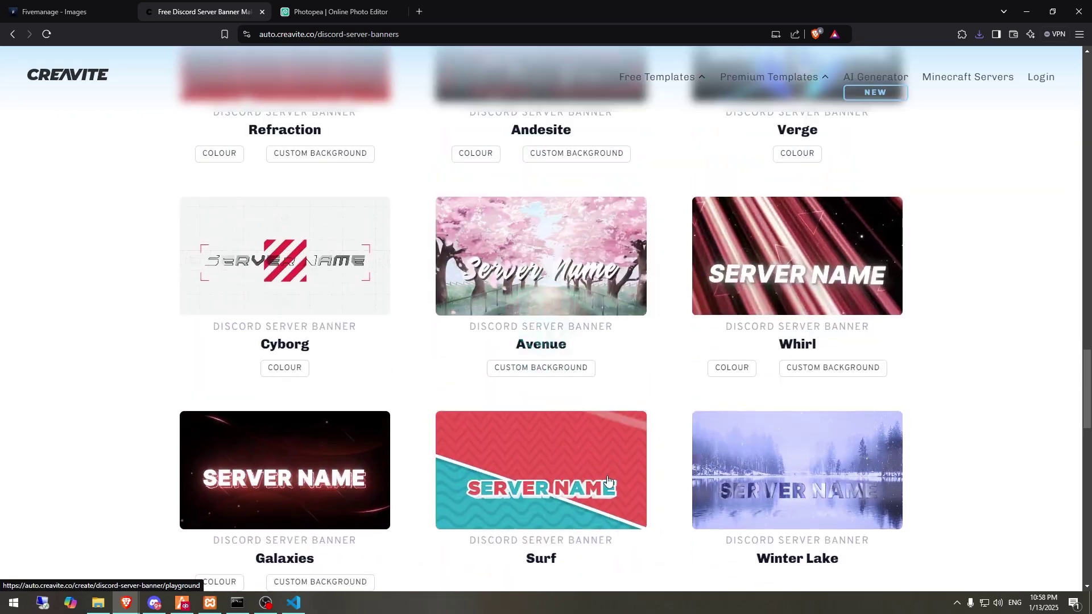
{"action": "scroll", "coordinate": [609, 481], "scroll_direction": "up", "scroll_amount": 10}
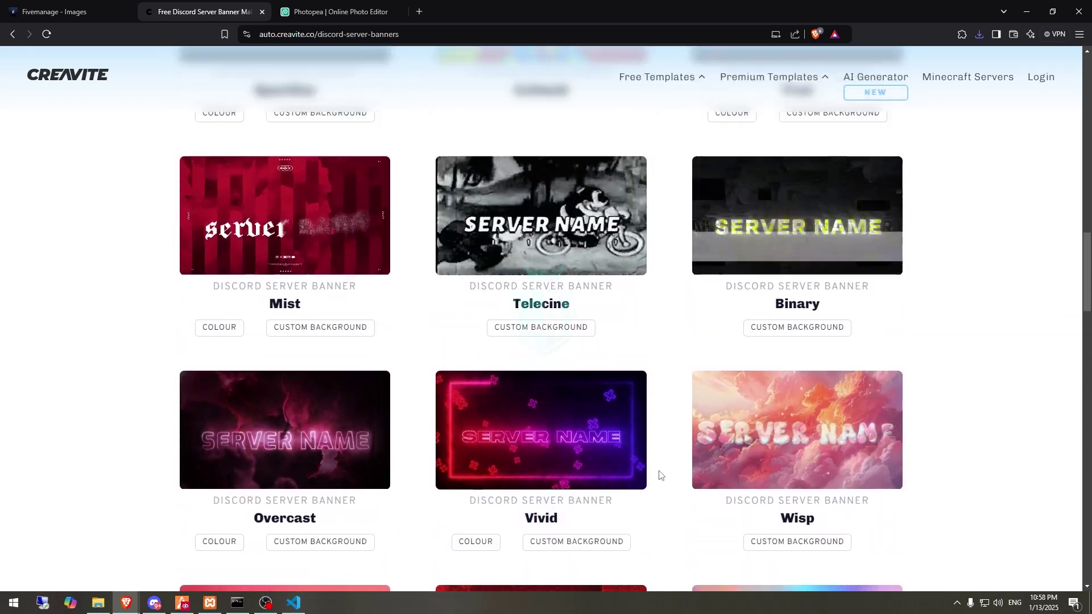
{"action": "scroll", "coordinate": [660, 476], "scroll_direction": "up", "scroll_amount": 7}
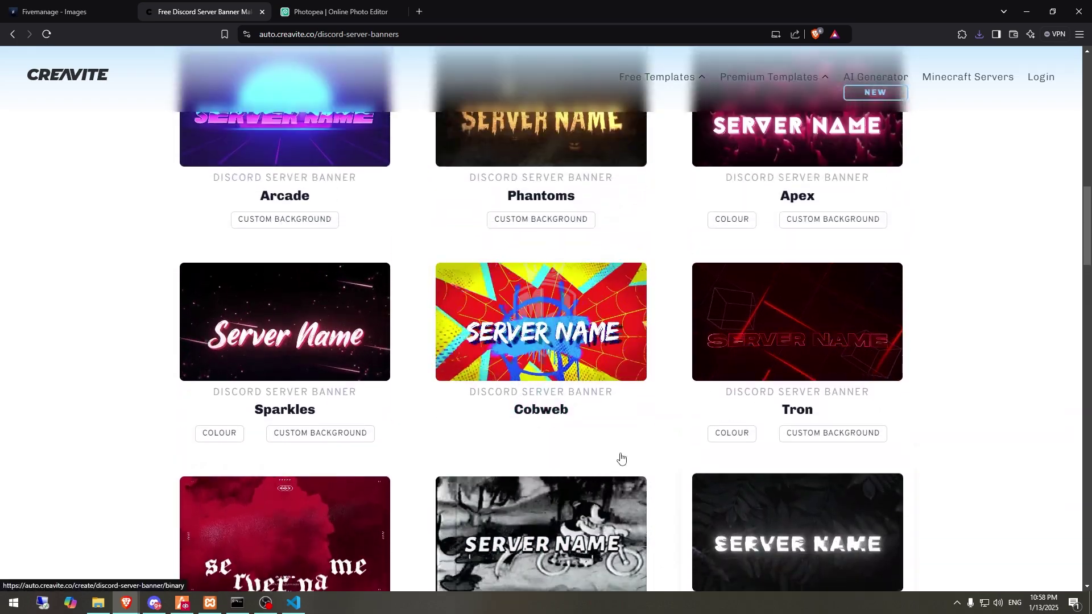
{"action": "scroll", "coordinate": [713, 406], "scroll_direction": "up", "scroll_amount": 3}
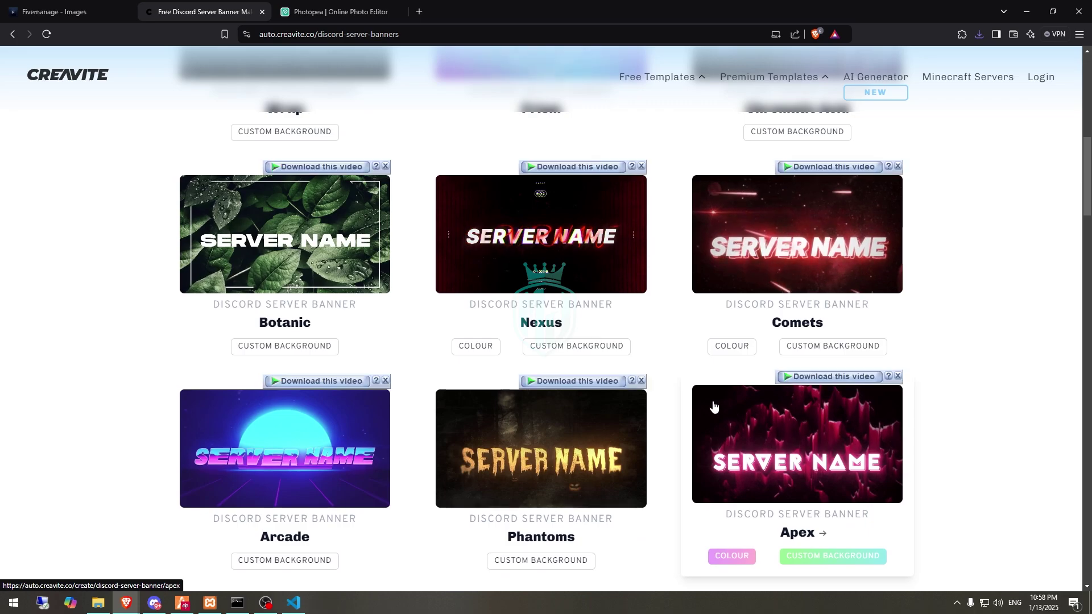
{"action": "scroll", "coordinate": [808, 461], "scroll_direction": "up", "scroll_amount": 7}
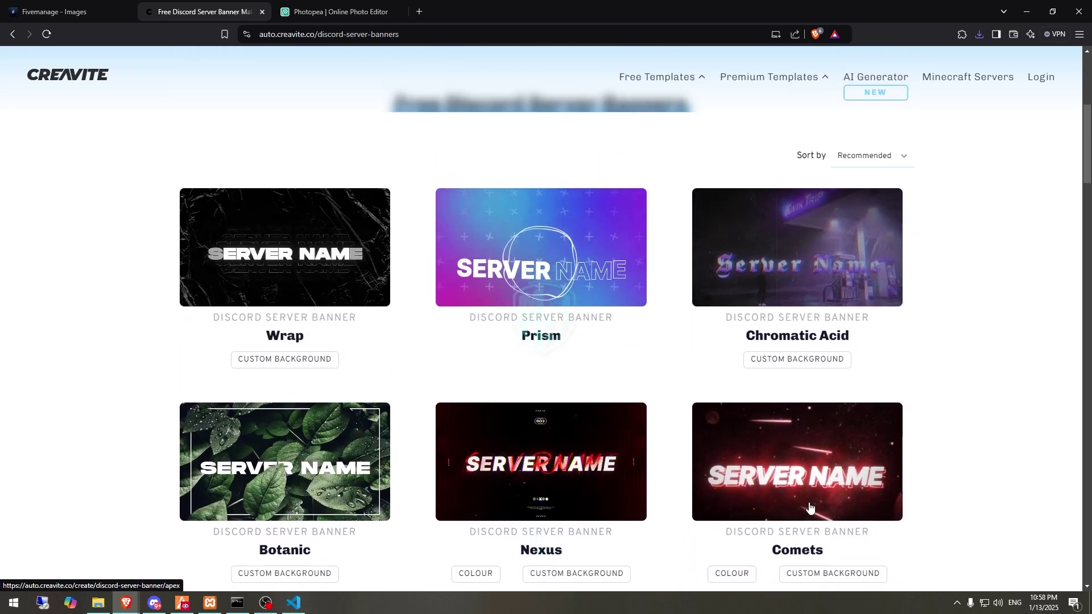
{"action": "scroll", "coordinate": [810, 508], "scroll_direction": "down", "scroll_amount": 10}
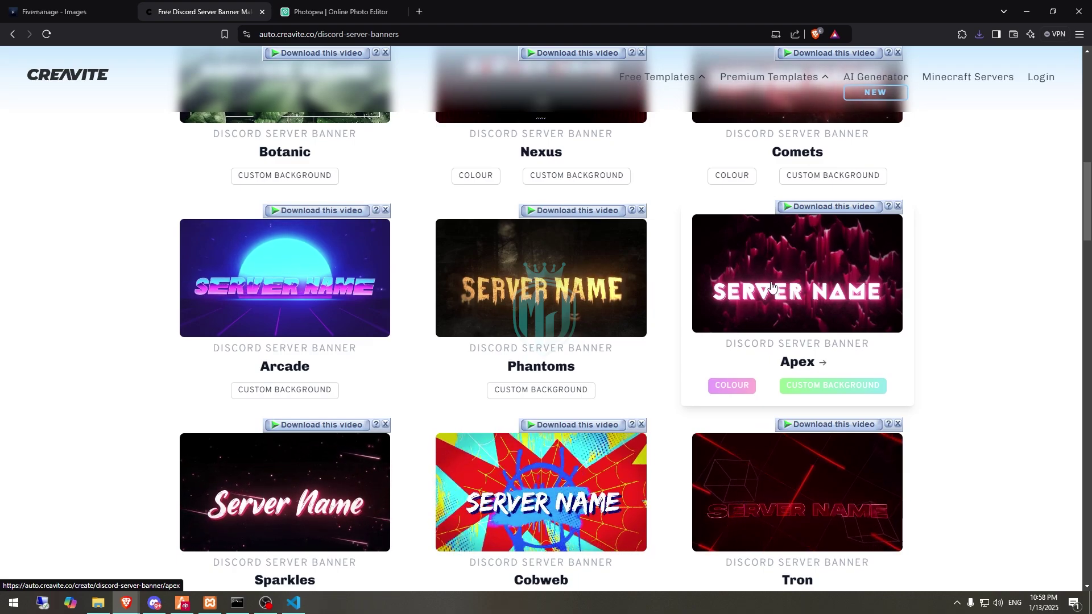
{"action": "left_click", "coordinate": [714, 333]}
{"action": "scroll", "coordinate": [509, 332], "scroll_direction": "down", "scroll_amount": 3}
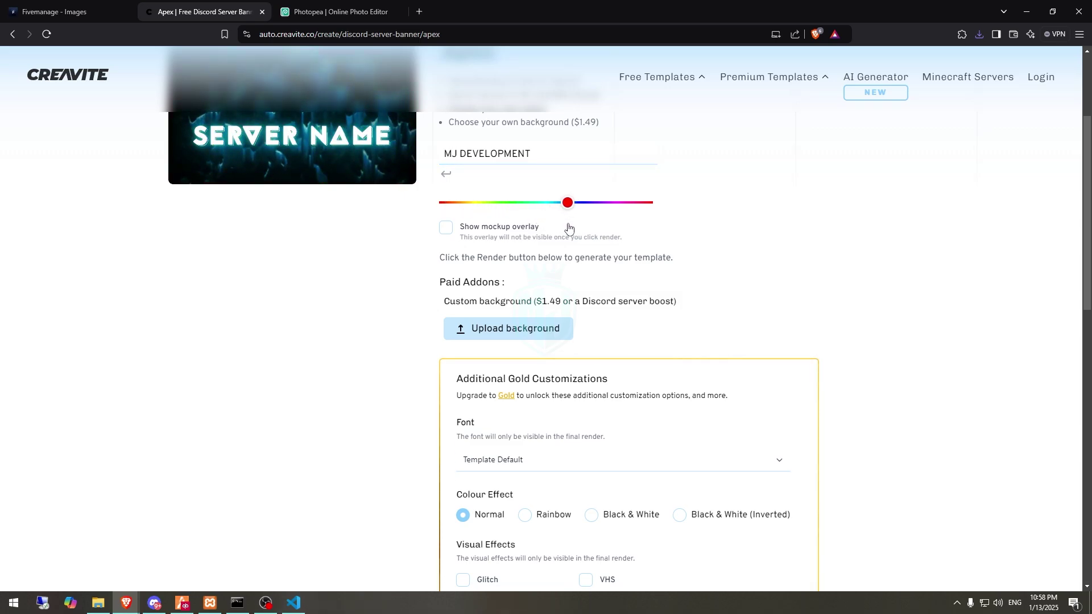
- Render the cyan-blue MJ DEVELOPMENT Apex banner for free
{"action": "scroll", "coordinate": [566, 228], "scroll_direction": "down", "scroll_amount": 4}
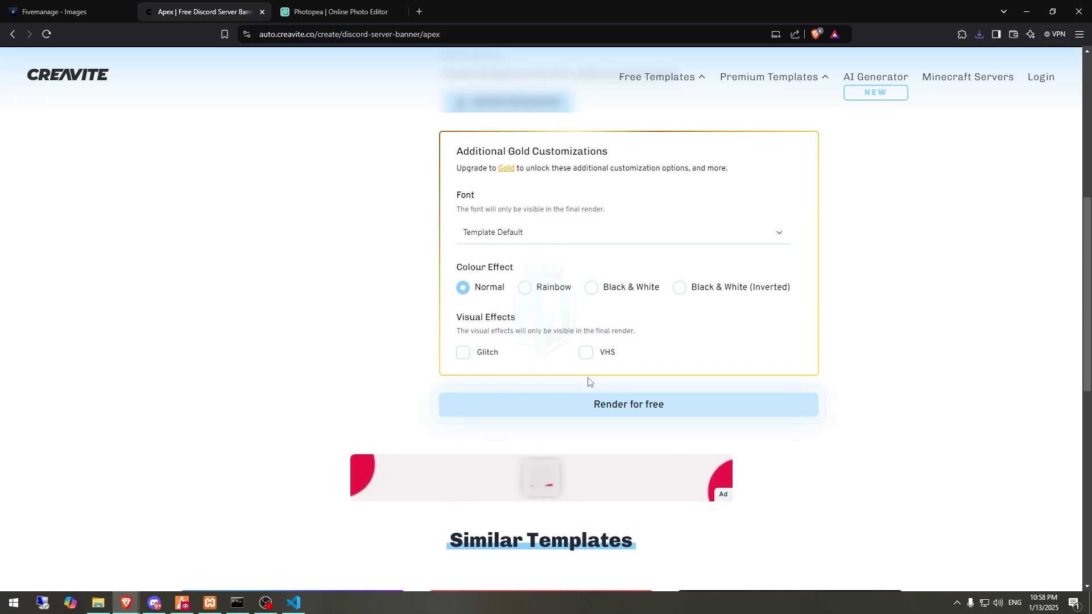
{"action": "left_click", "coordinate": [591, 401]}
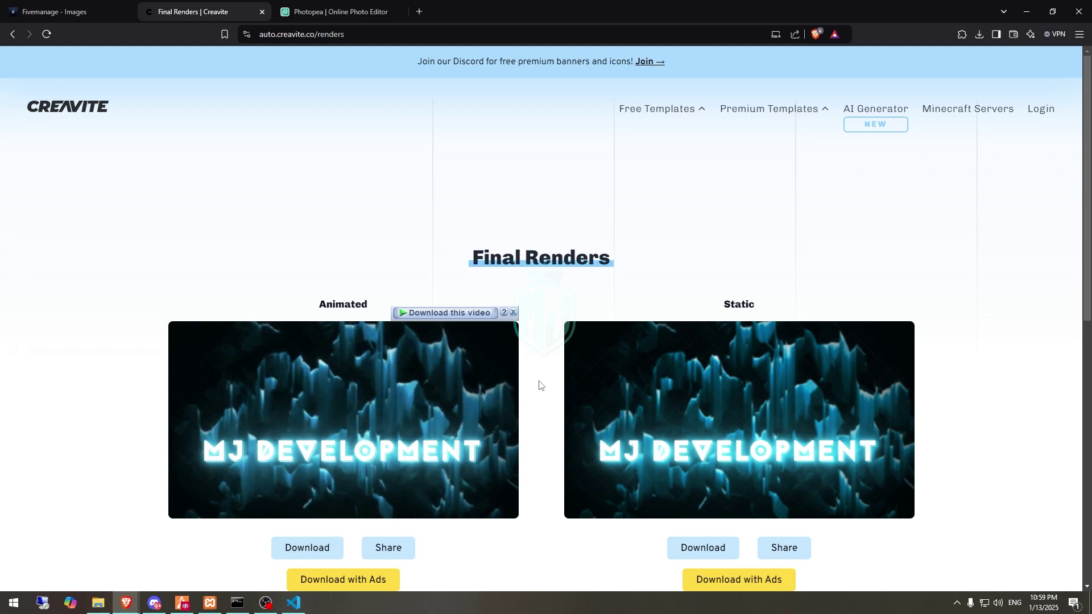
- Download and save the animated MJ DEVELOPMENT banner, closing the Thanks! popup
{"action": "scroll", "coordinate": [539, 381], "scroll_direction": "down", "scroll_amount": 3}
{"action": "mouse_move", "coordinate": [335, 272]}
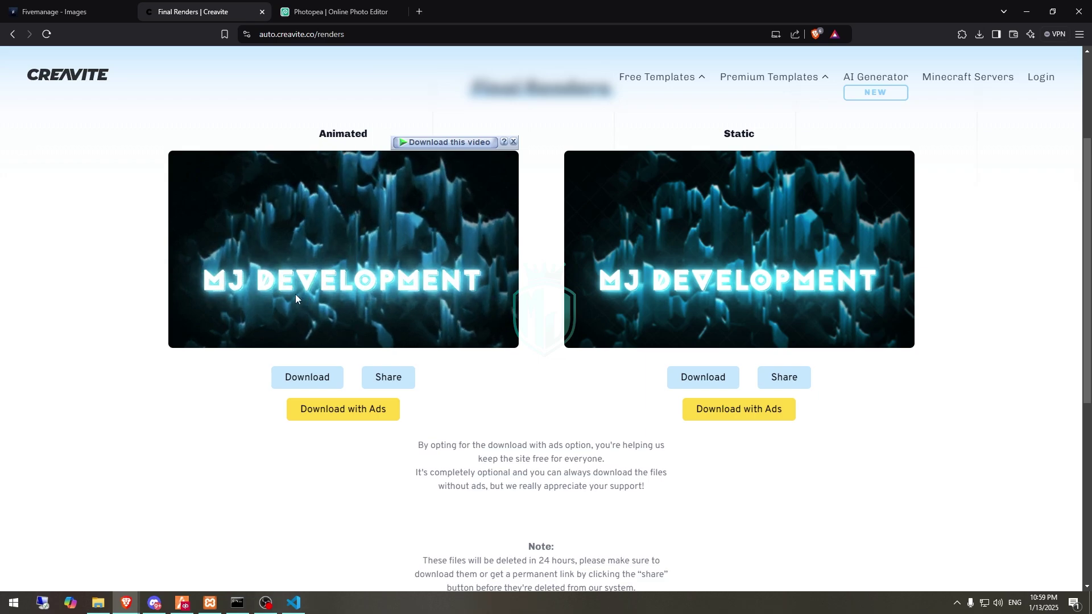
{"action": "left_click", "coordinate": [310, 376]}
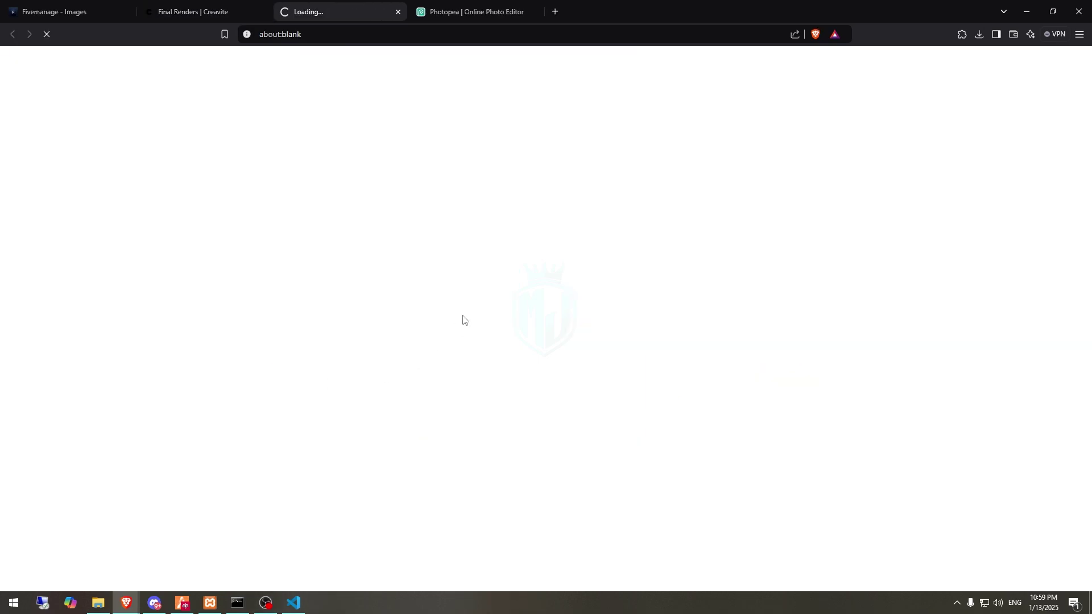
{"action": "left_click", "coordinate": [438, 289]}
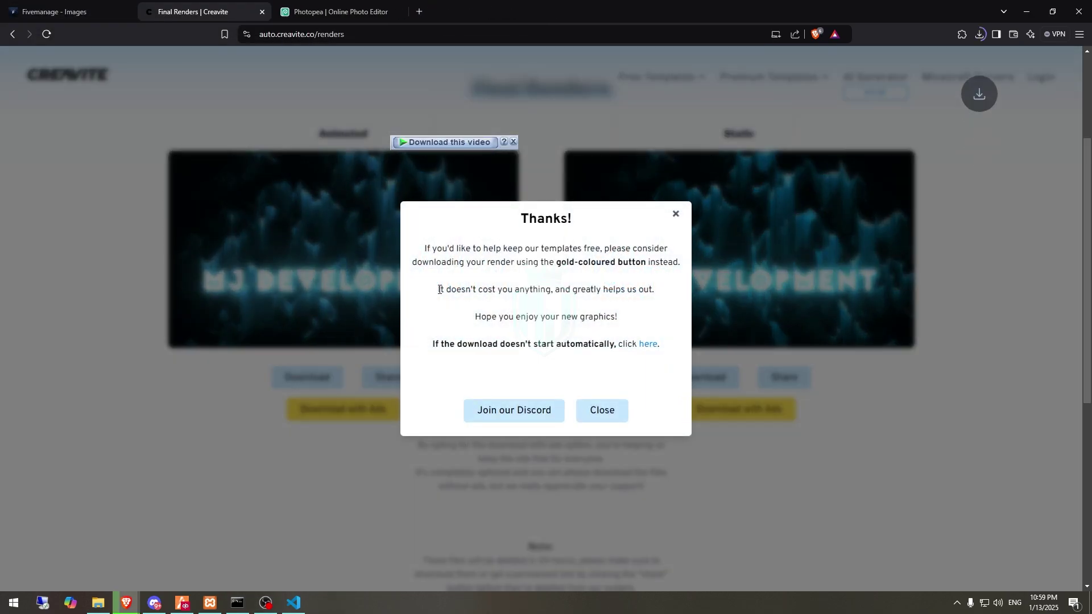
{"action": "left_click", "coordinate": [580, 407]}
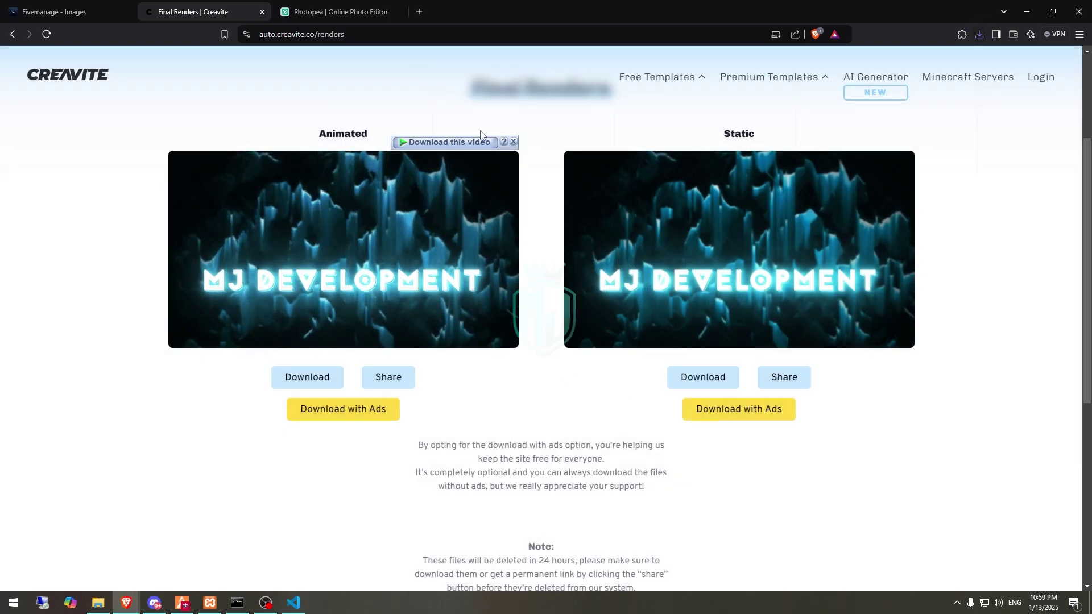
- Go to the Free FiveM Server Banners templates
{"action": "scroll", "coordinate": [714, 171], "scroll_direction": "up", "scroll_amount": 3}
{"action": "mouse_move", "coordinate": [660, 108]}
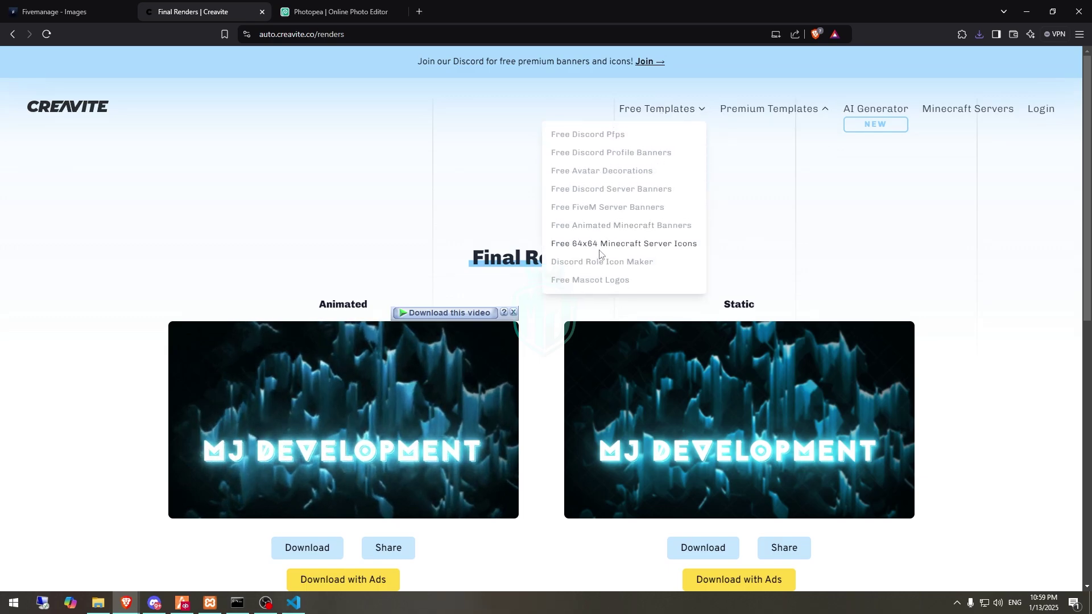
{"action": "left_click", "coordinate": [578, 209]}
- Pick the Cyberpunk FiveM banner and render it with server name MJ DEVELOPMENT
{"action": "scroll", "coordinate": [489, 233], "scroll_direction": "down", "scroll_amount": 5}
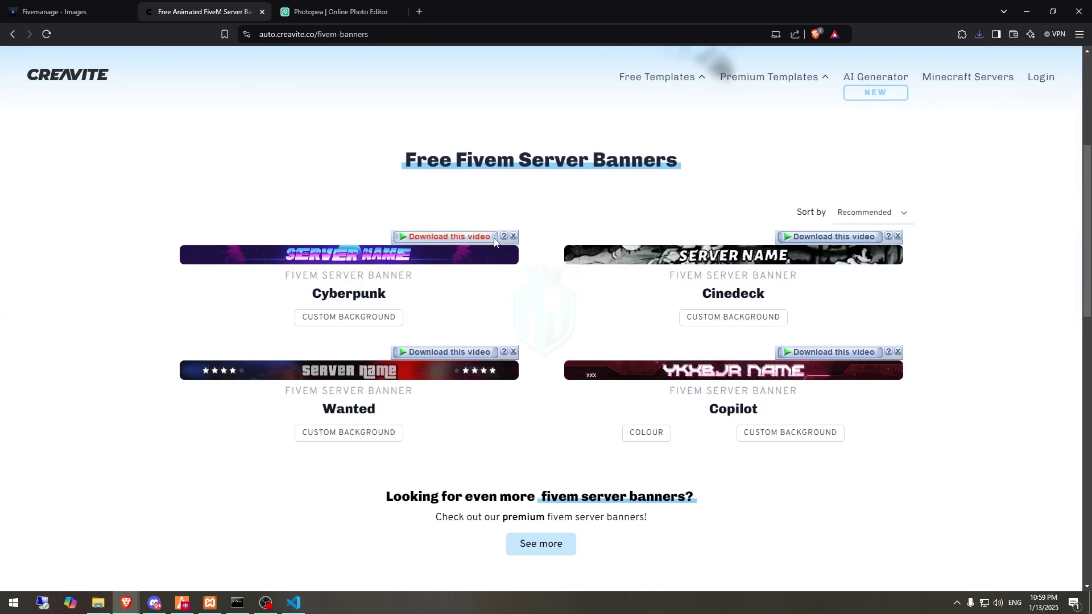
{"action": "scroll", "coordinate": [555, 377], "scroll_direction": "down", "scroll_amount": 4}
{"action": "scroll", "coordinate": [721, 358], "scroll_direction": "up", "scroll_amount": 3}
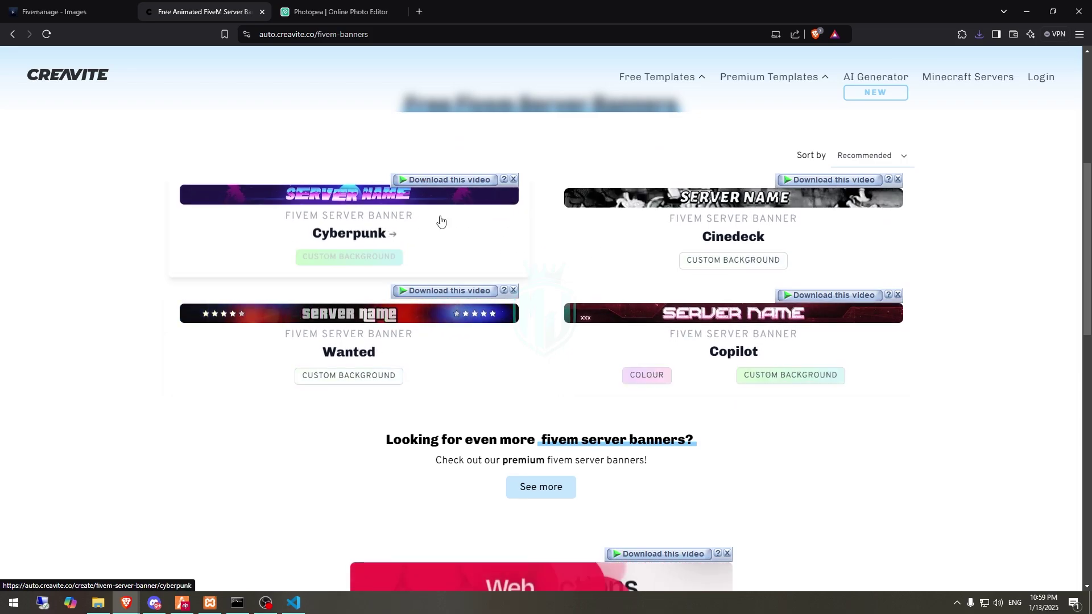
{"action": "left_click", "coordinate": [350, 250]}
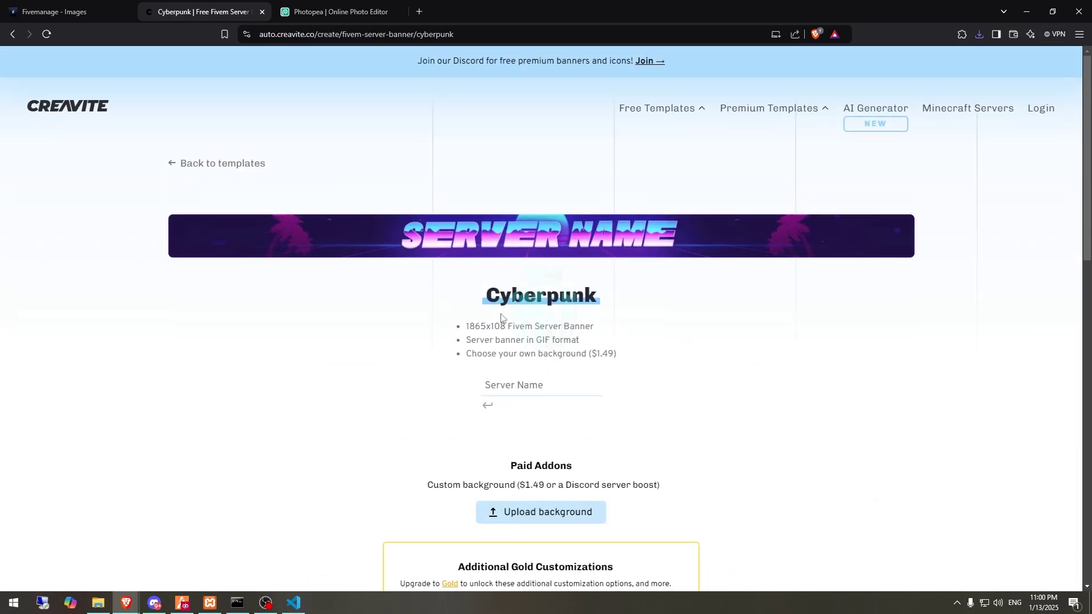
{"action": "scroll", "coordinate": [501, 318], "scroll_direction": "down", "scroll_amount": 1}
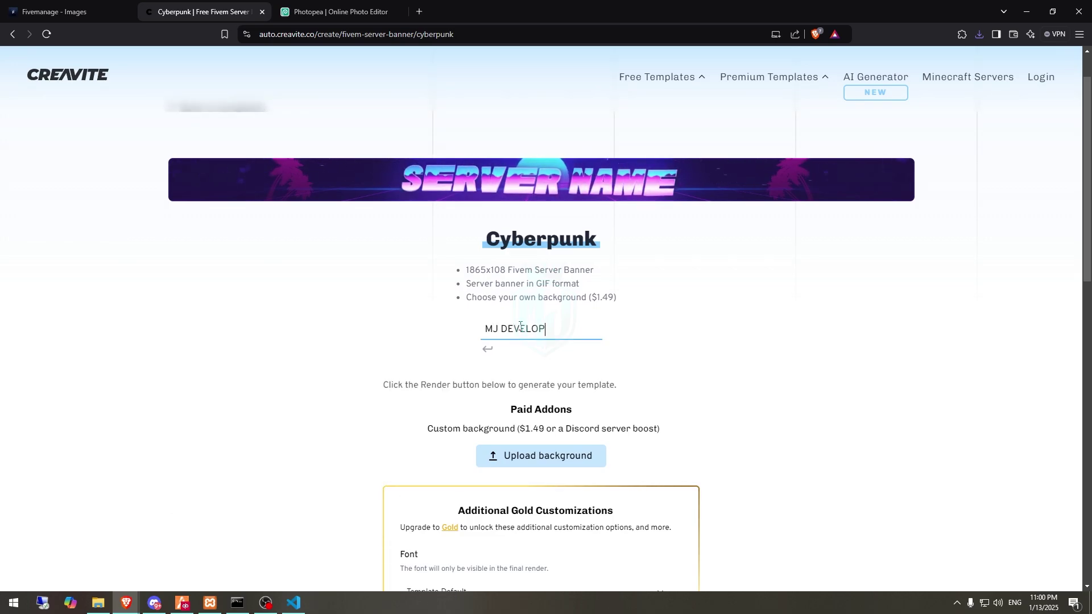
{"action": "scroll", "coordinate": [521, 326], "scroll_direction": "down", "scroll_amount": 5}
{"action": "left_click", "coordinate": [538, 501]}
{"action": "scroll", "coordinate": [783, 411], "scroll_direction": "up", "scroll_amount": 5}
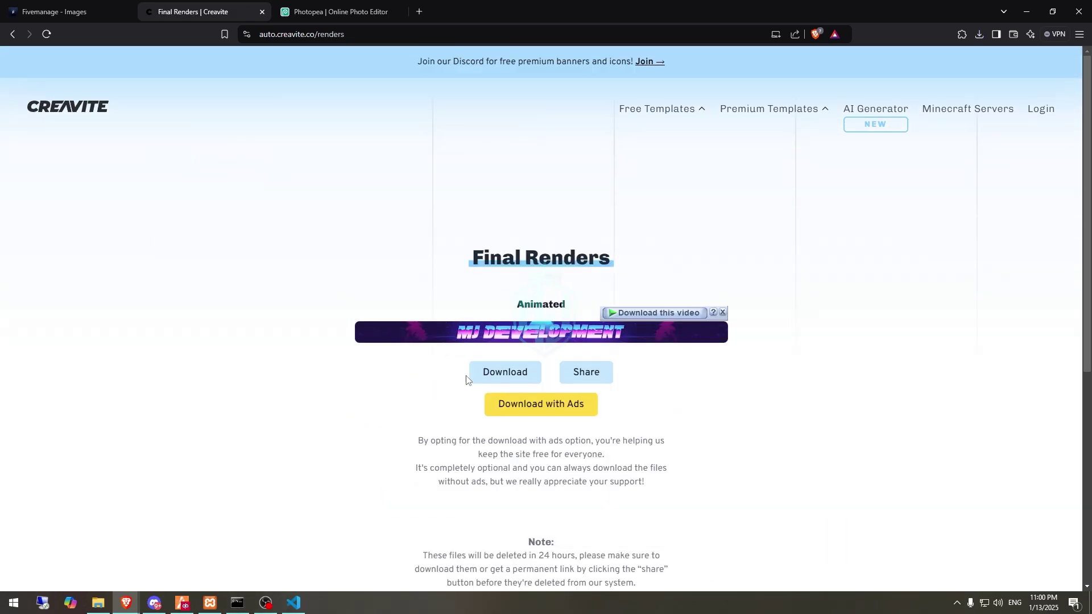
- Save the animated Cyberpunk banner as standard (2).gif, then switch to Photopea
{"action": "left_click", "coordinate": [513, 369]}
{"action": "left_click", "coordinate": [449, 287]}
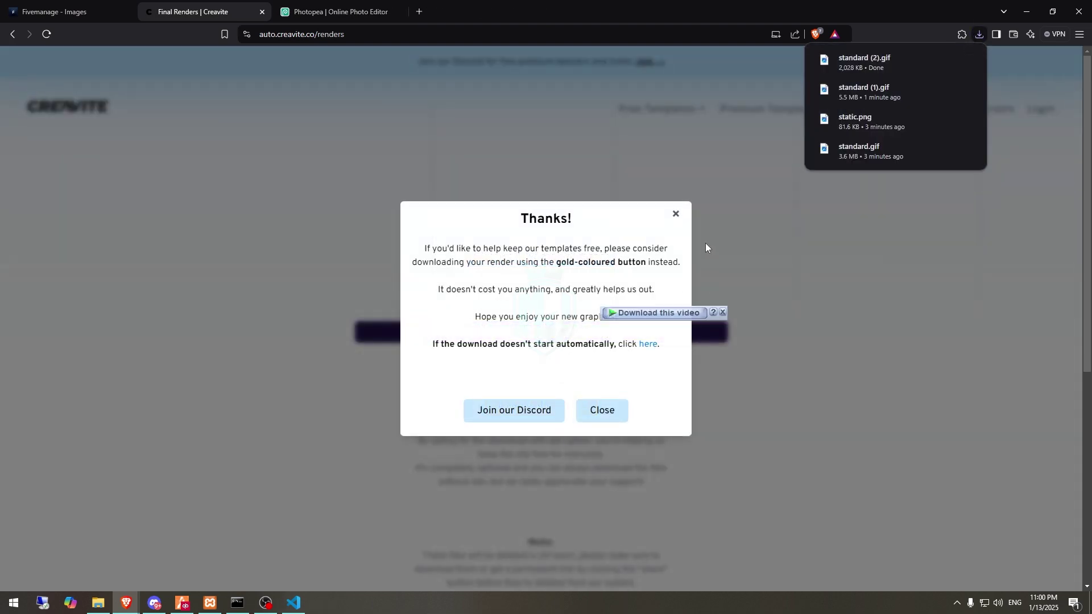
{"action": "left_click", "coordinate": [676, 215]}
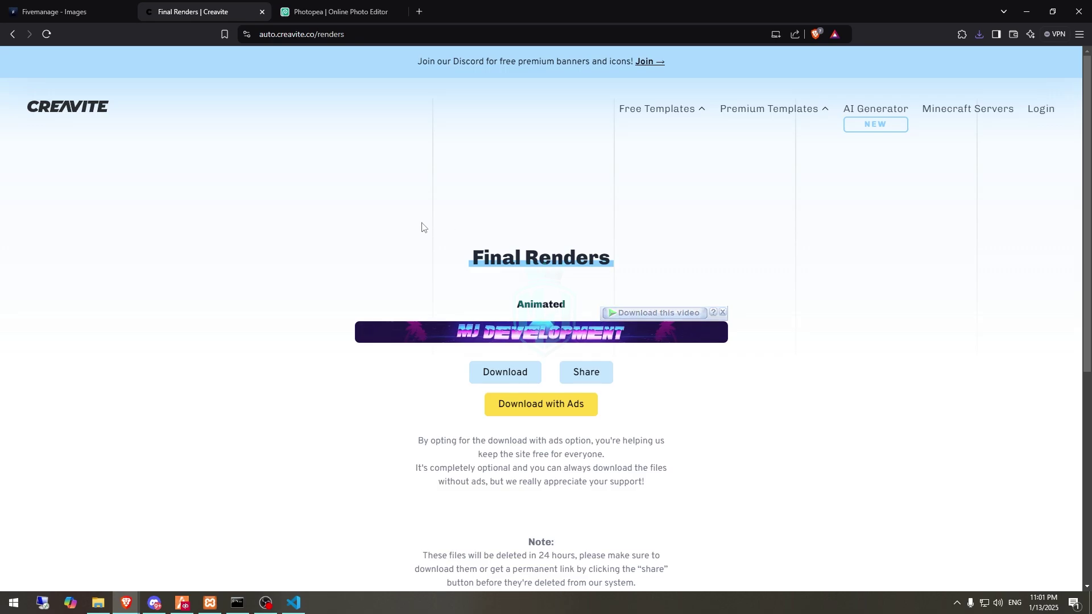
{"action": "left_click", "coordinate": [340, 12]}
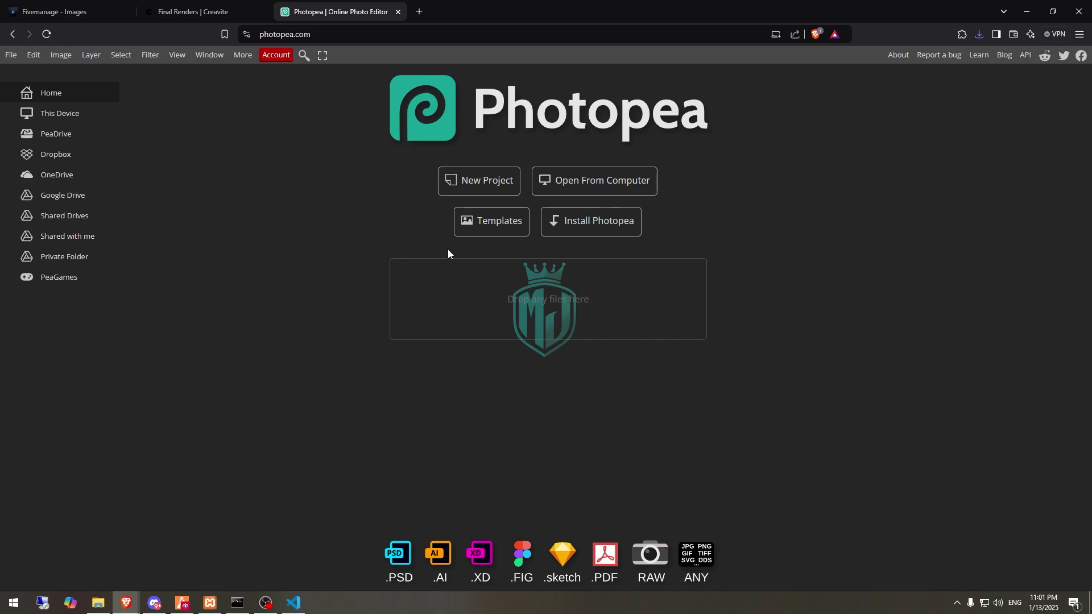
- Create a new 96 × 96 px project with a white background
{"action": "left_click", "coordinate": [470, 187]}
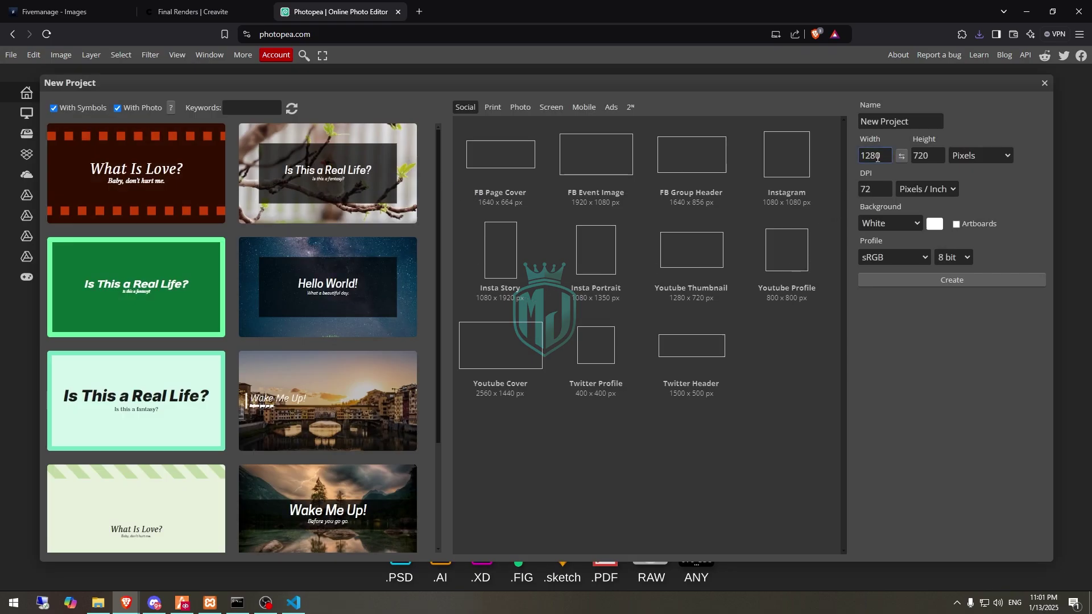
{"action": "type", "text": "96"}
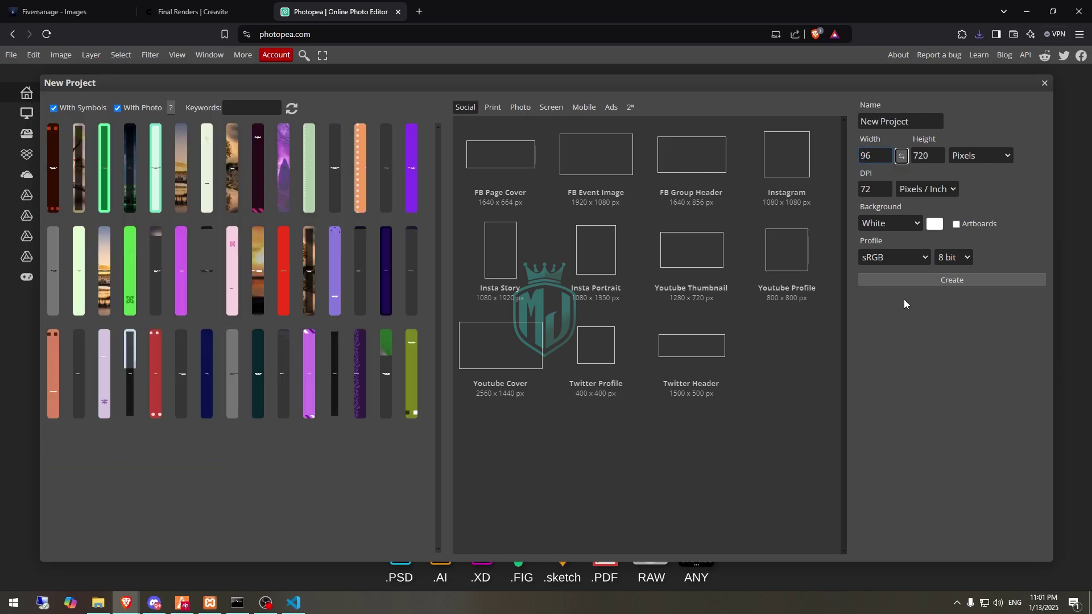
{"action": "key", "text": "Tab"}
{"action": "type", "text": "96"}
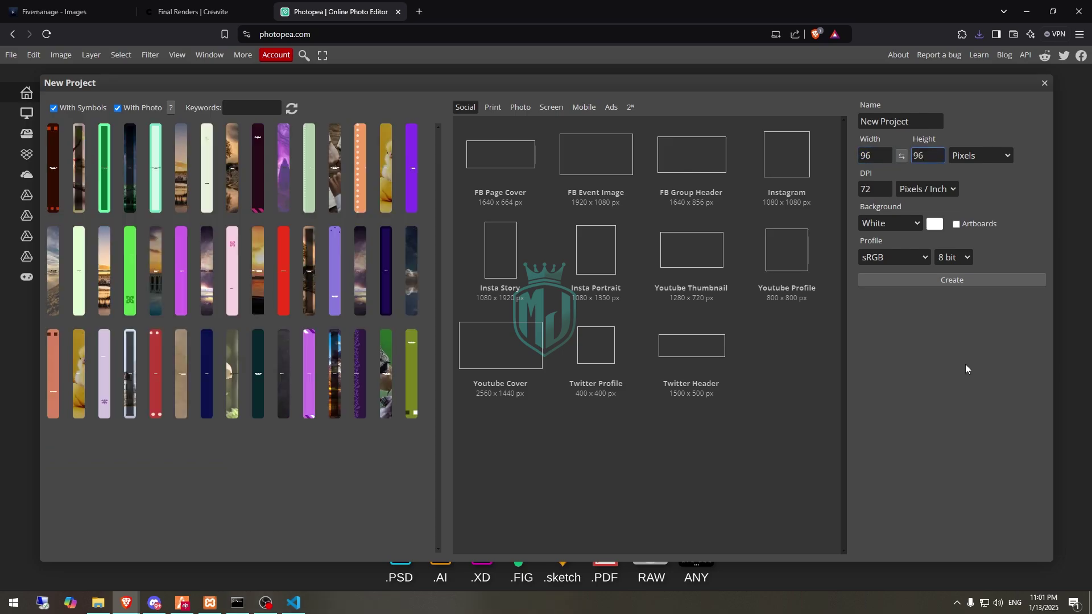
{"action": "left_click", "coordinate": [927, 281]}
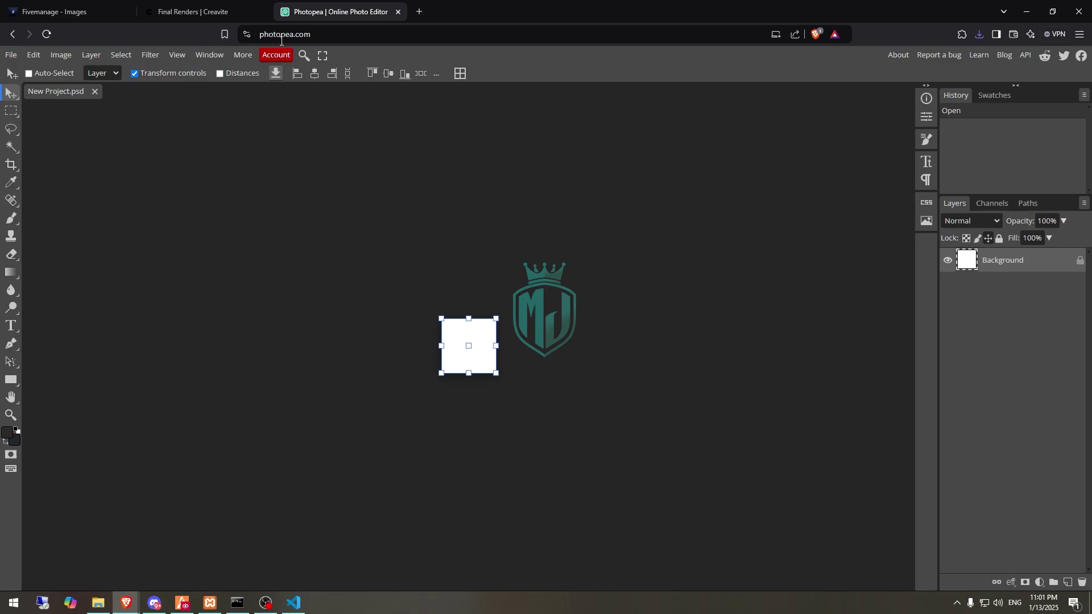
- Place the static MJV2 image into the document and hide the white Background layer
{"action": "left_click", "coordinate": [33, 54]}
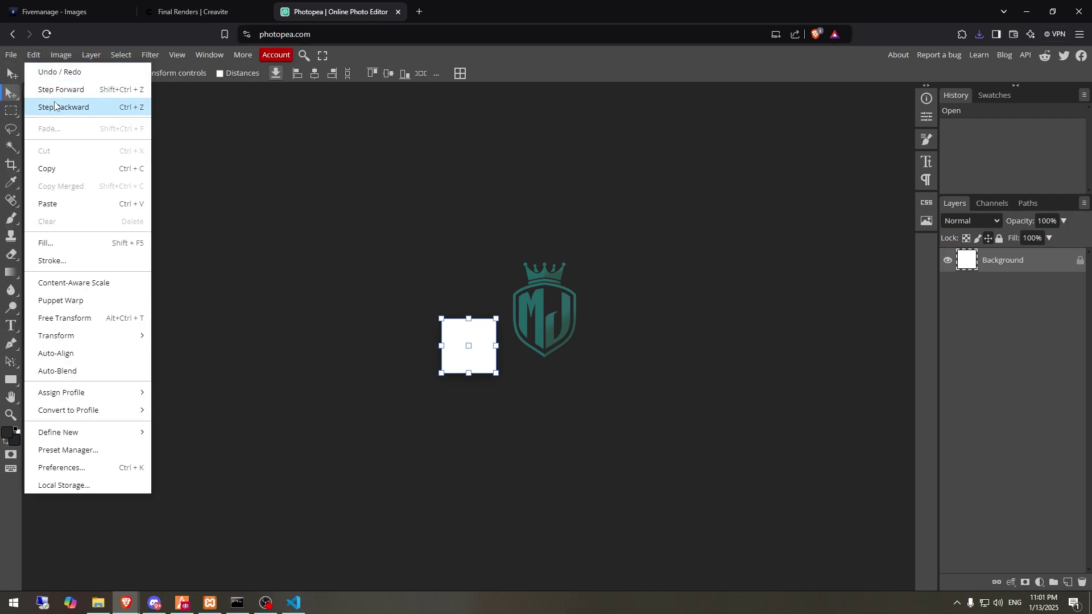
{"action": "left_click", "coordinate": [10, 54]}
{"action": "left_click", "coordinate": [30, 91]}
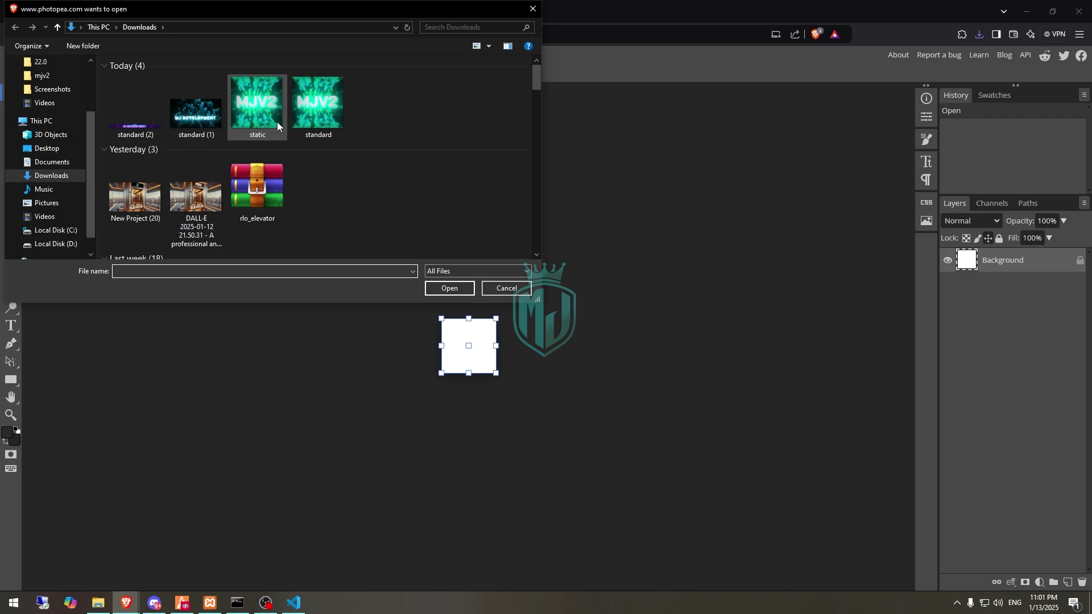
{"action": "double_click", "coordinate": [257, 108]}
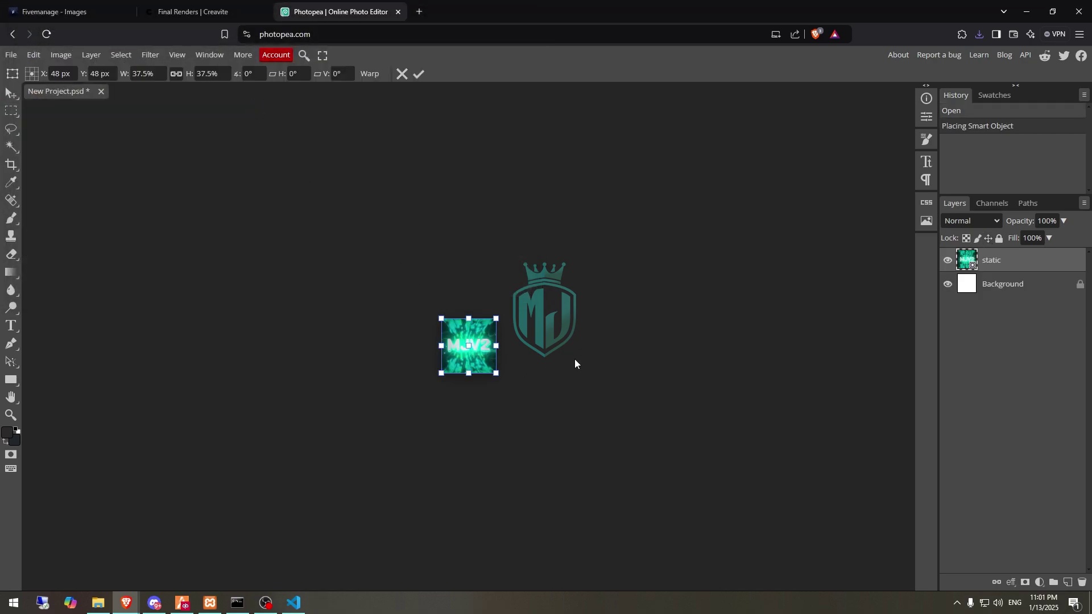
{"action": "left_click", "coordinate": [948, 284]}
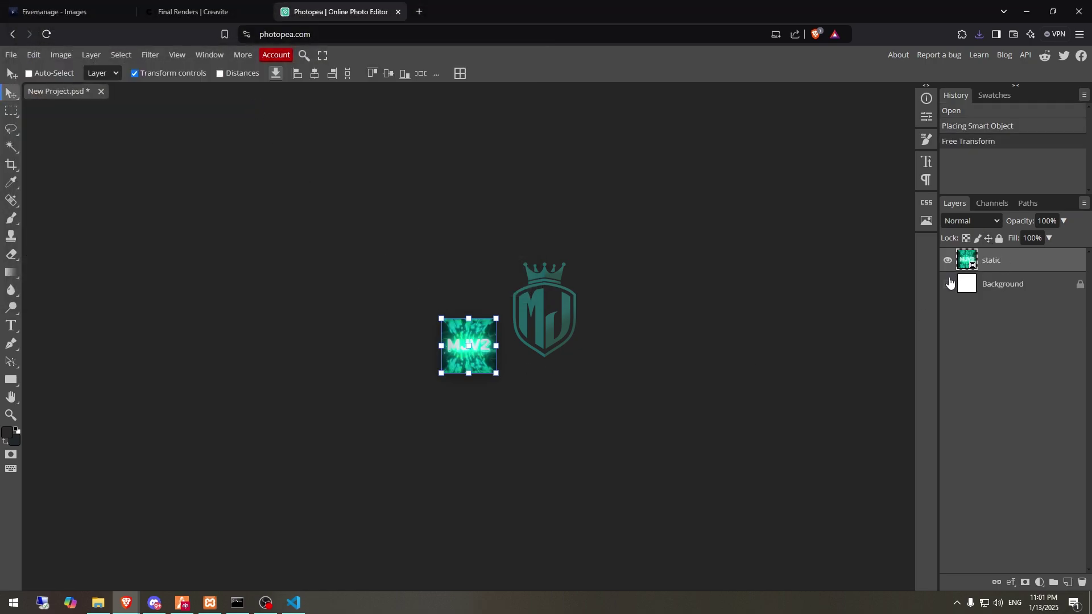
- Export the 96×96 icon as the PNG New Project (1).png
{"action": "left_click", "coordinate": [10, 55]}
{"action": "mouse_move", "coordinate": [32, 221]}
{"action": "left_click", "coordinate": [123, 222]}
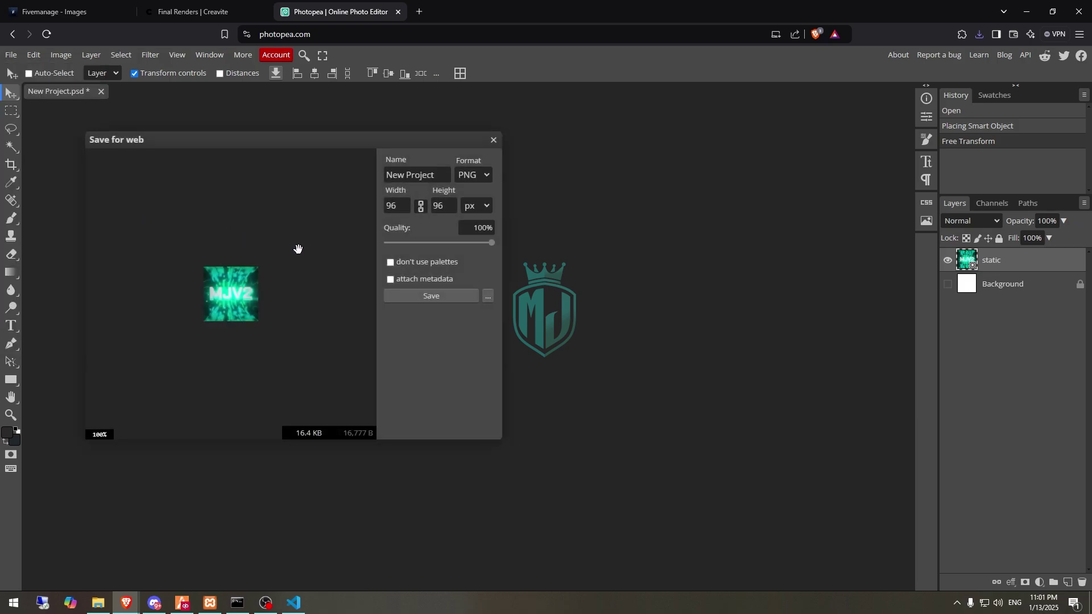
{"action": "left_click", "coordinate": [442, 293]}
{"action": "left_click", "coordinate": [449, 288]}
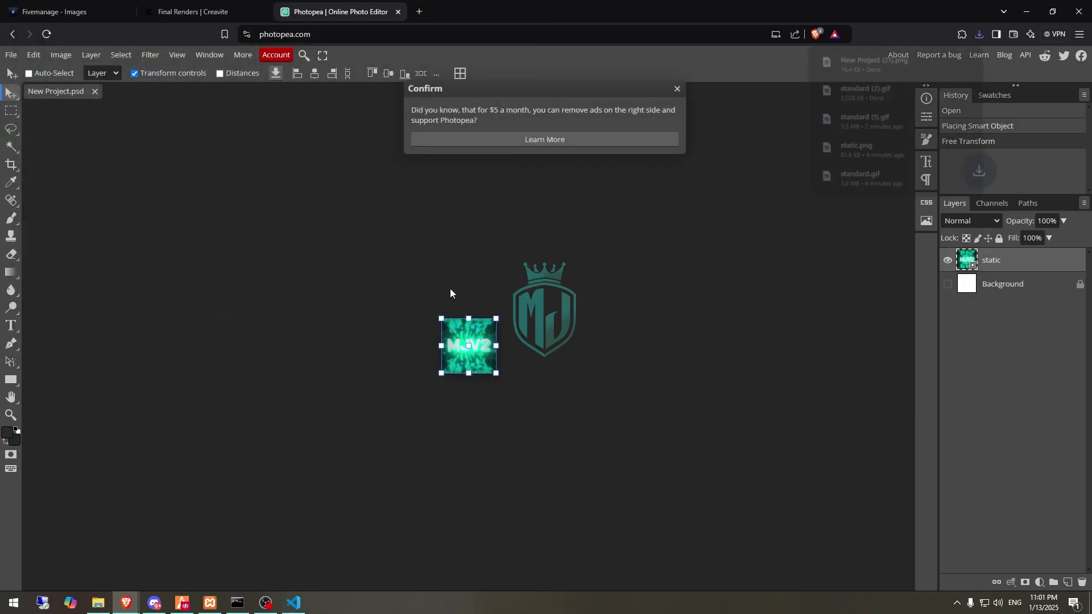